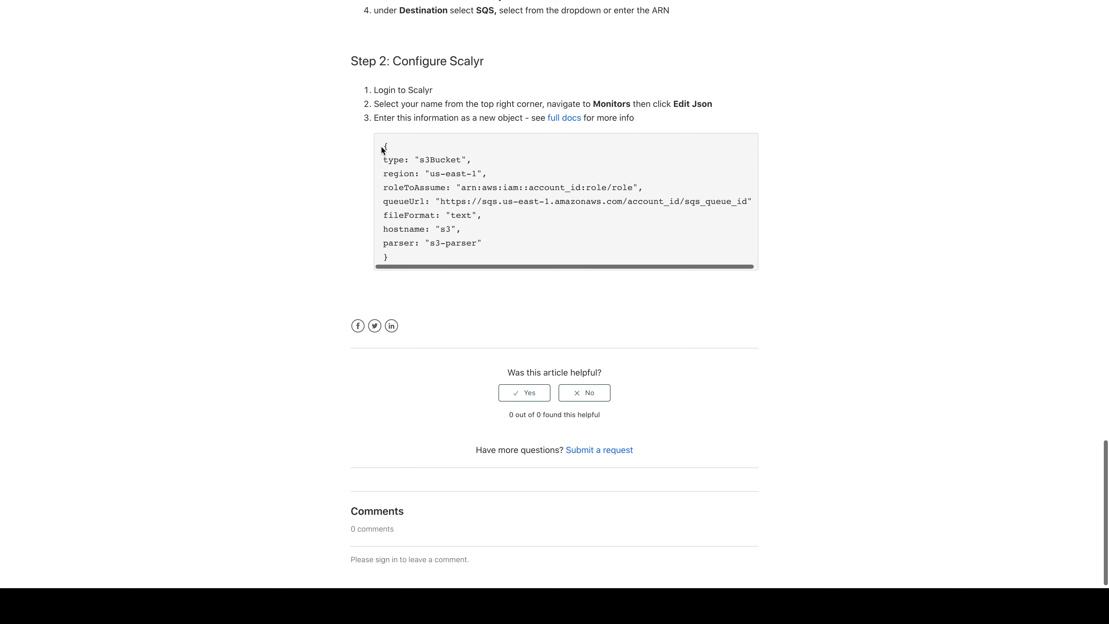
Step: Copy the s3Bucket monitor template from the Configure Scalyr section and review its field descriptions in the full docs
drag(382, 150, 409, 259)
key(cmd+c)
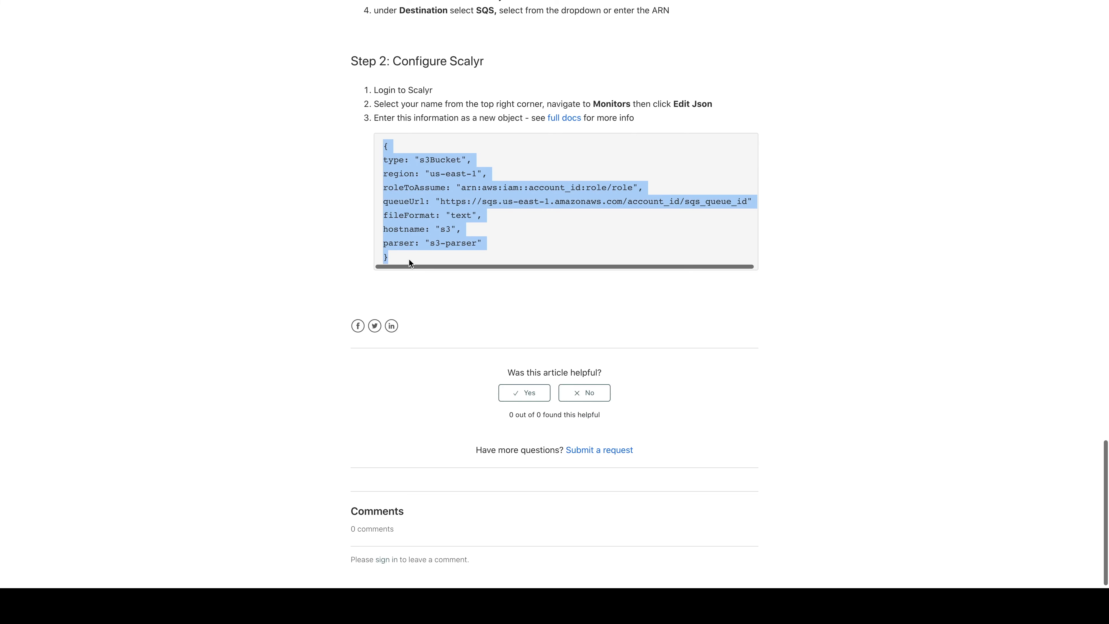
click(566, 119)
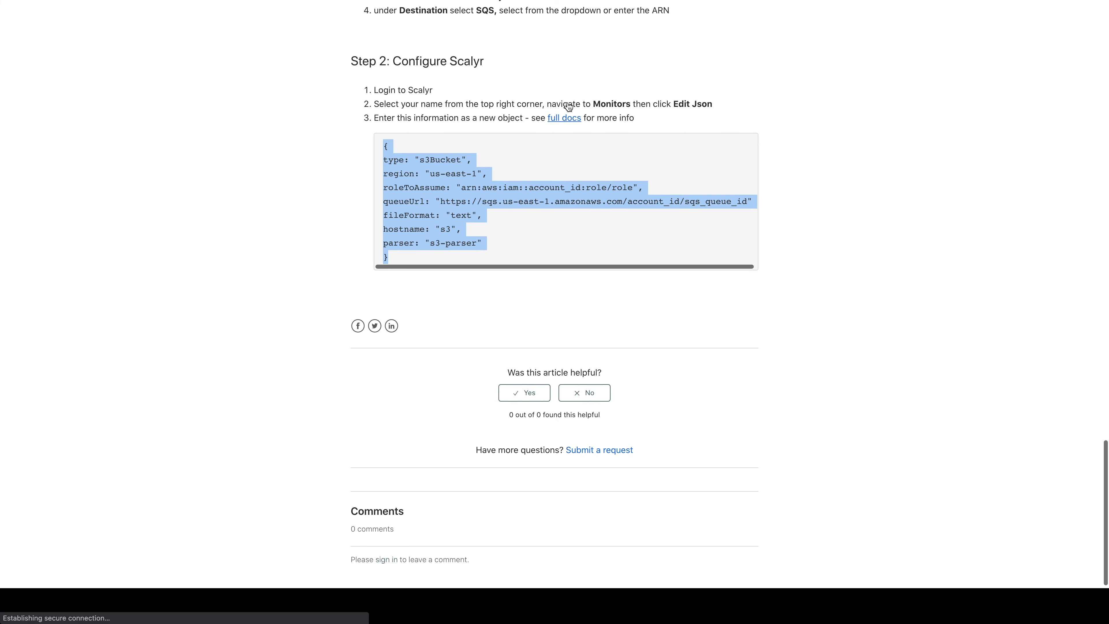
scroll(563, 155, down, 15)
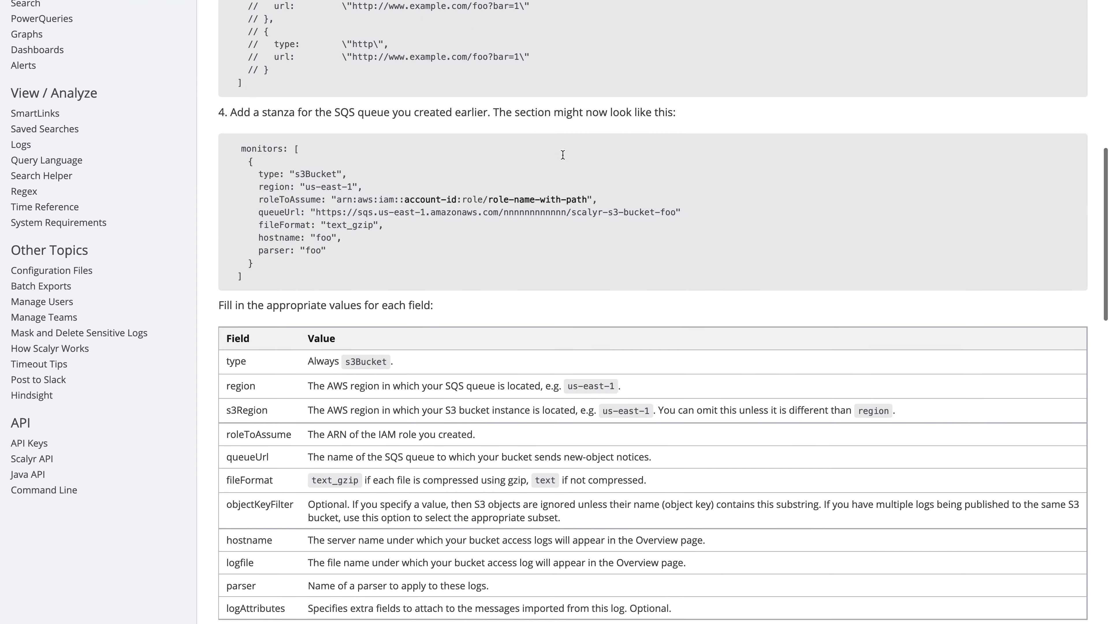
scroll(563, 153, down, 15)
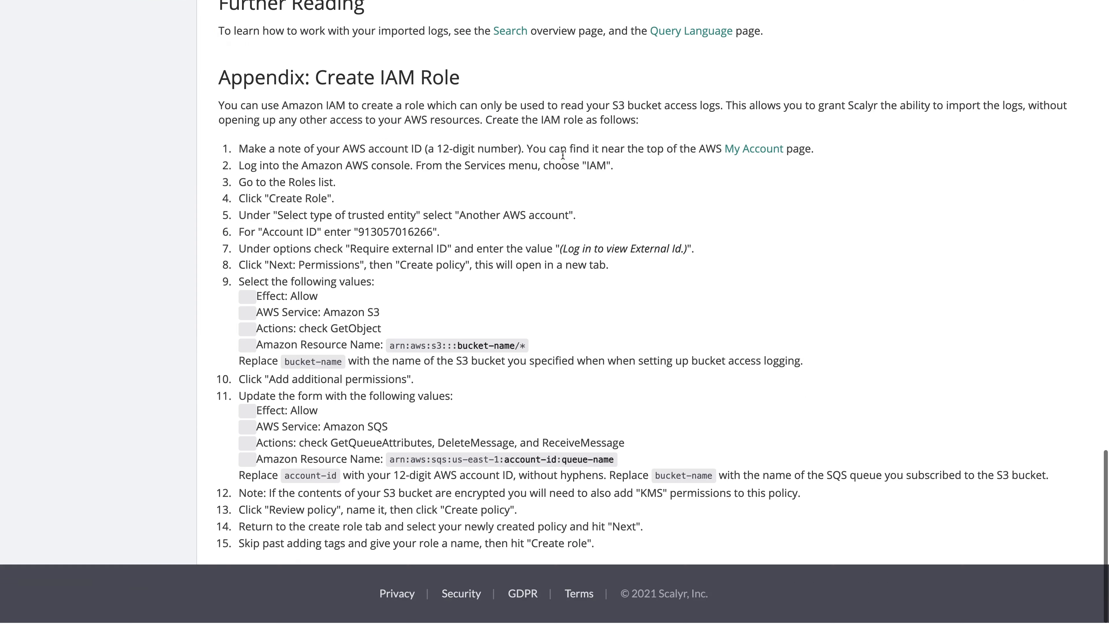
scroll(563, 155, up, 12)
scroll(563, 155, up, 7)
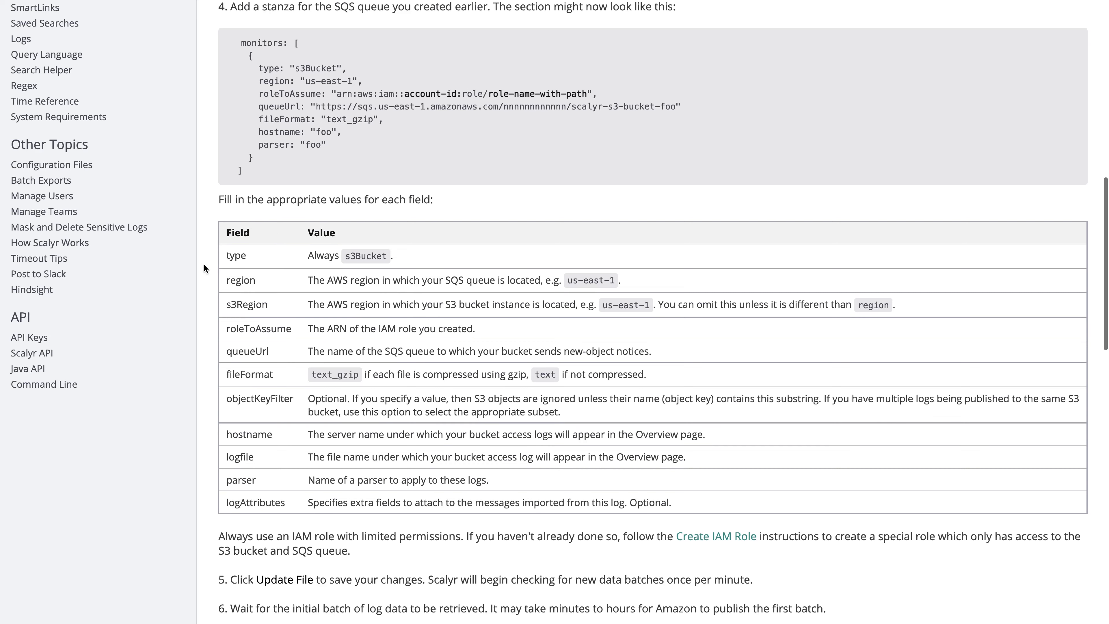
scroll(225, 255, up, 4)
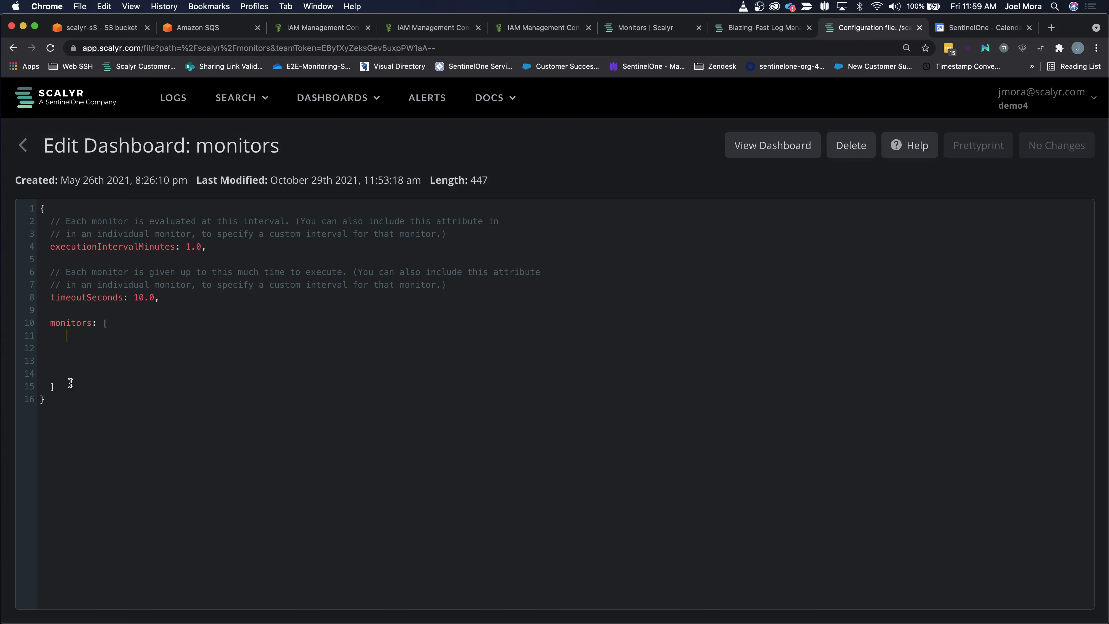
Step: Paste the s3Bucket template into the monitors array of the Scalyr configuration file and indent its lines from type to parser
key(cmd+v)
click(40, 349)
key(Tab)
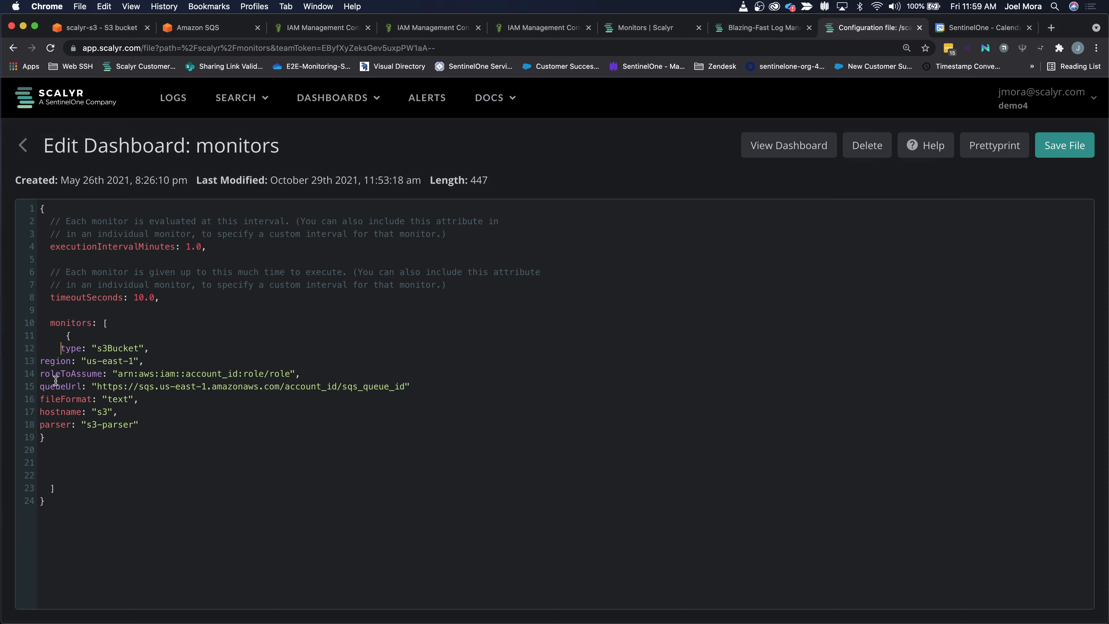
click(41, 361)
key(Tab)
click(40, 374)
key(Tab)
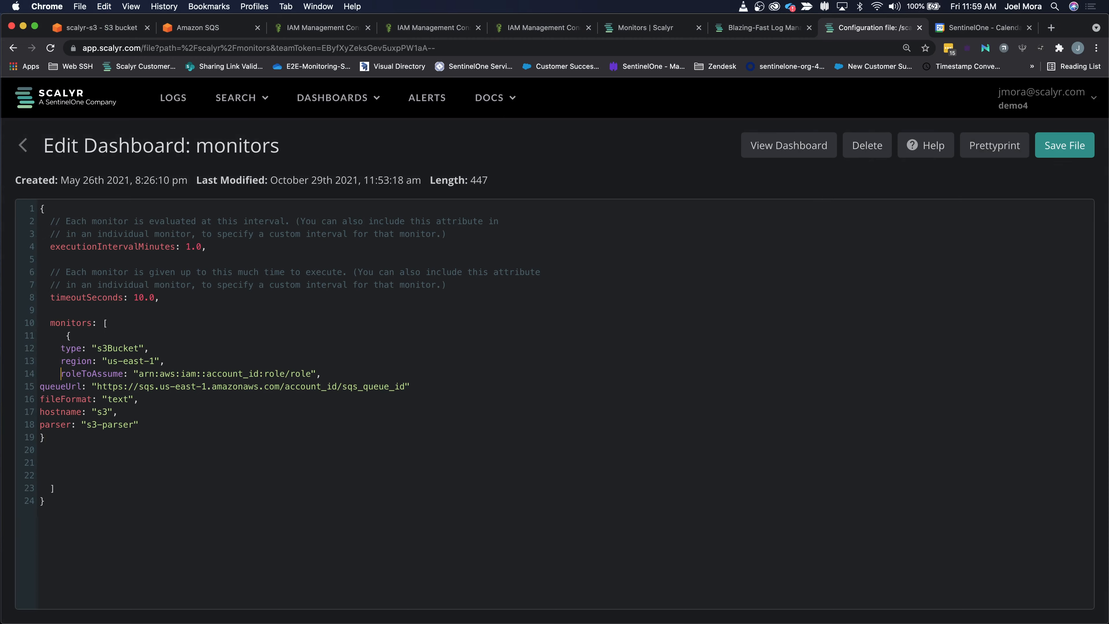
click(40, 386)
key(Tab)
click(38, 399)
key(Tab)
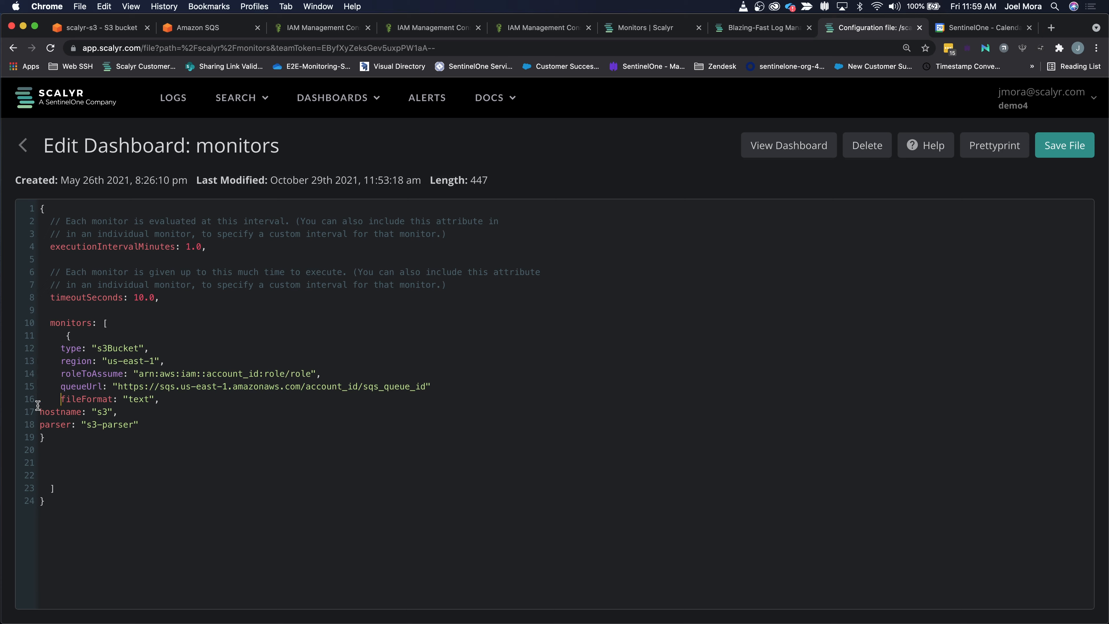
key(Tab)
click(42, 427)
key(Tab)
Step: Check the AWS region code of scalyr-s3-queue in Amazon SQS for the monitor's region field, and return to the configuration file
double_click(123, 348)
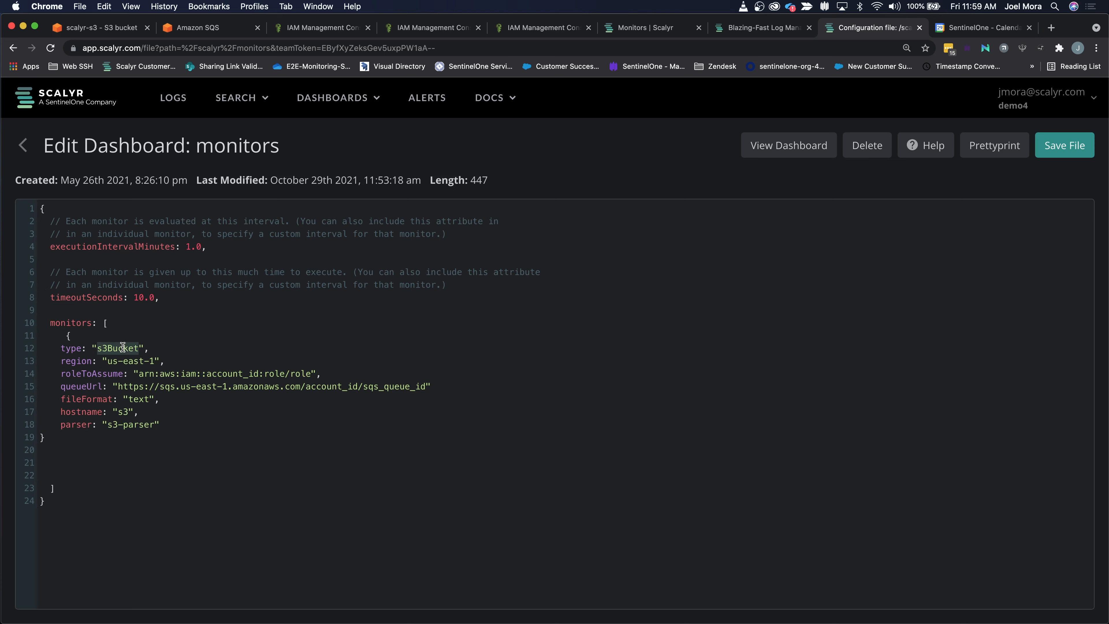
click(128, 361)
click(221, 29)
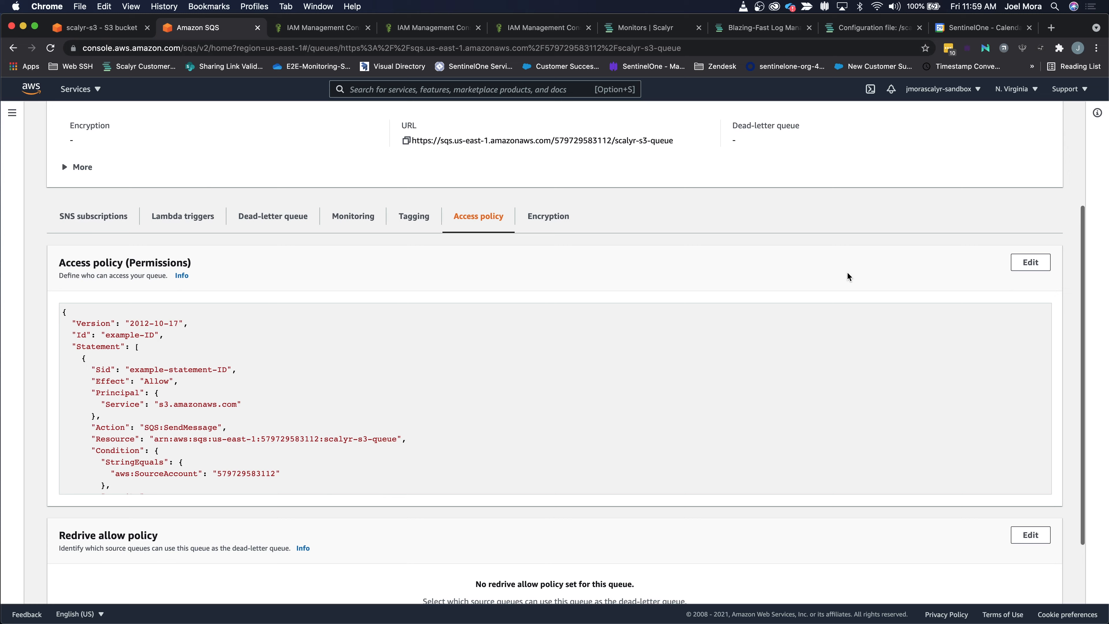
scroll(849, 276, up, 5)
click(1028, 90)
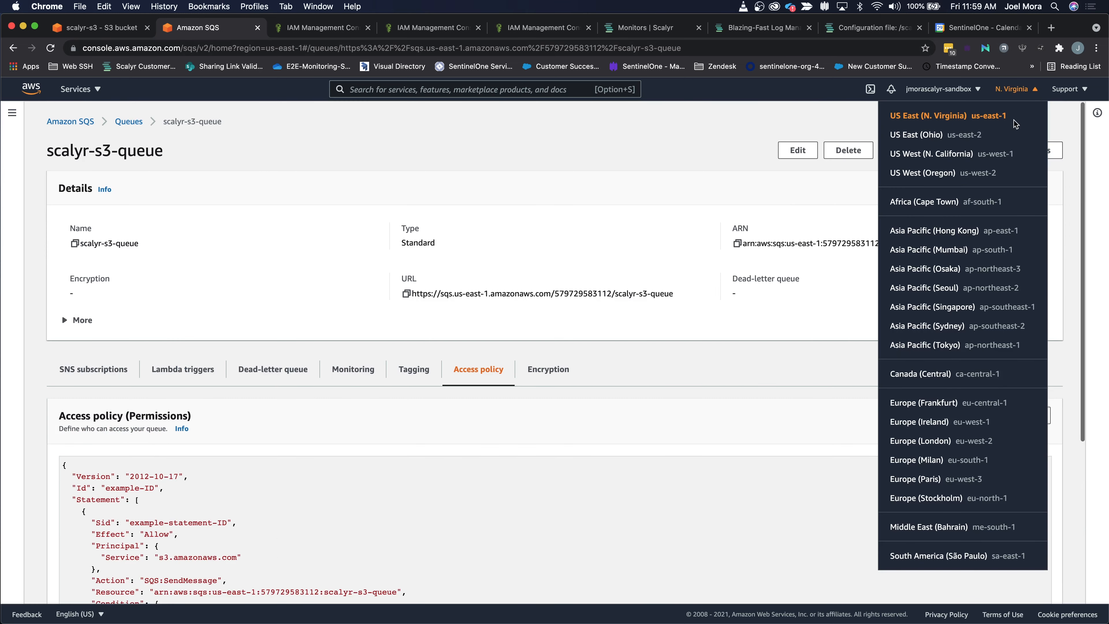
drag(1007, 117, 969, 118)
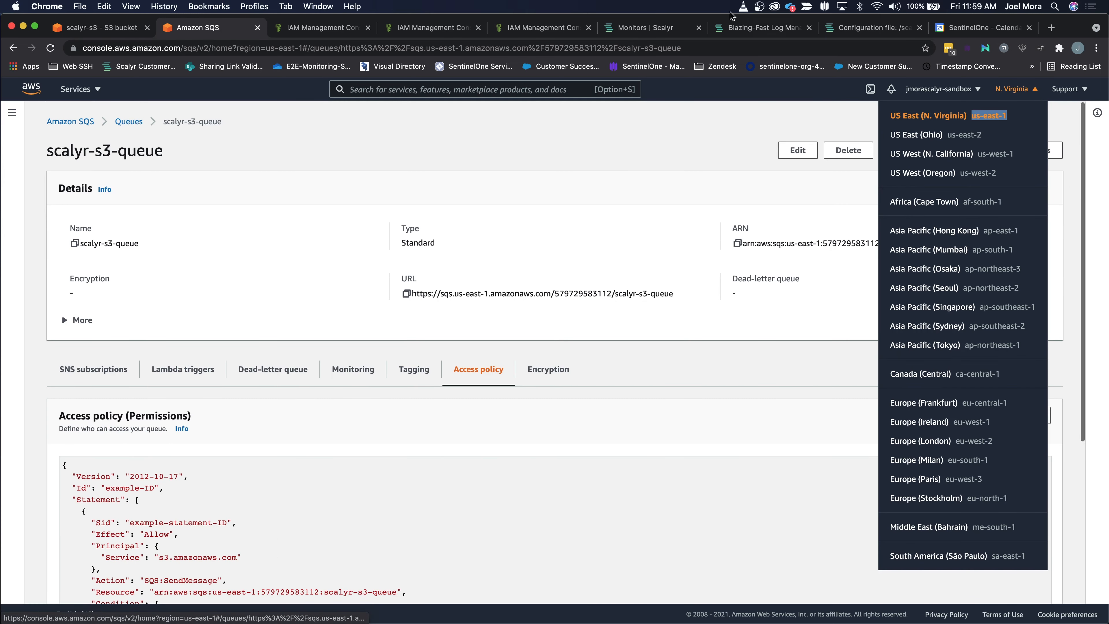
click(657, 28)
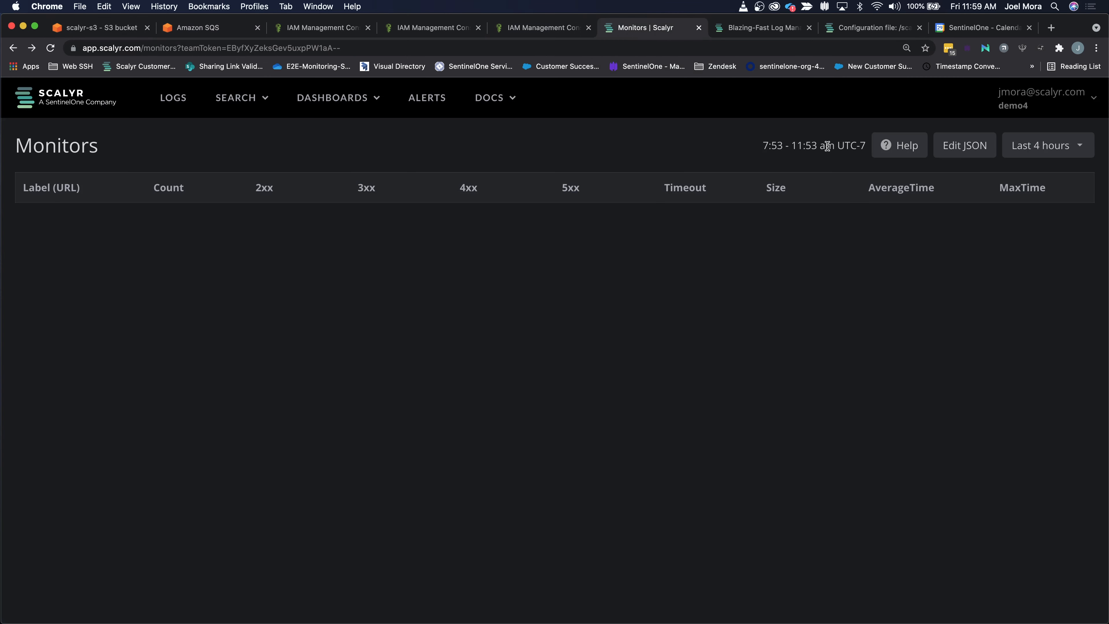
click(843, 28)
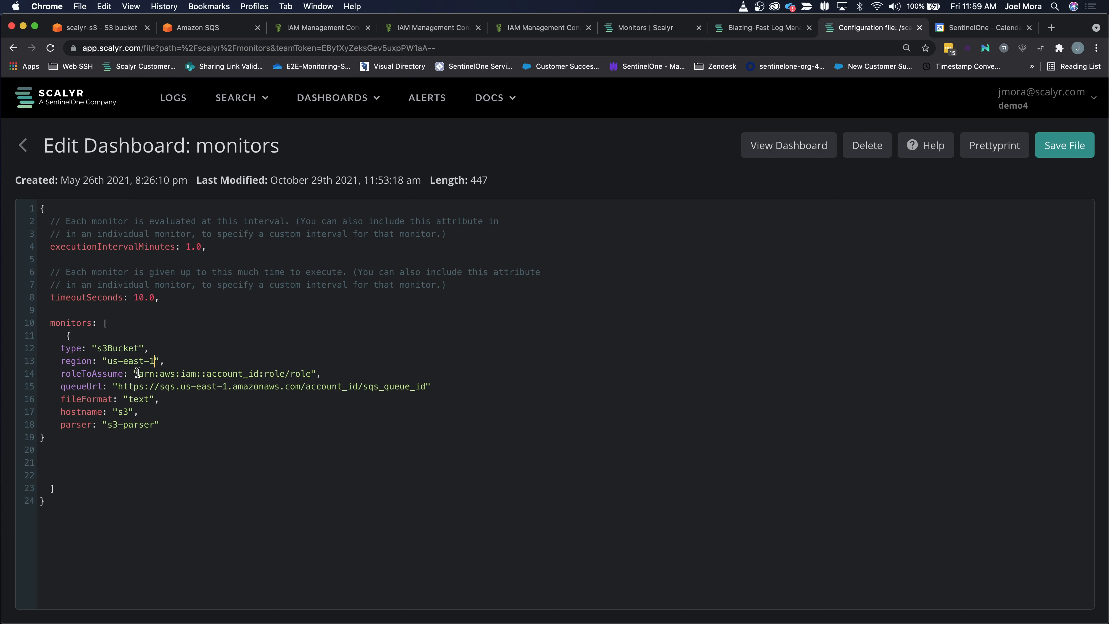
Step: Set roleToAssume to the role ARN copied from the scalyr-access-s3 role in AWS IAM
click(537, 28)
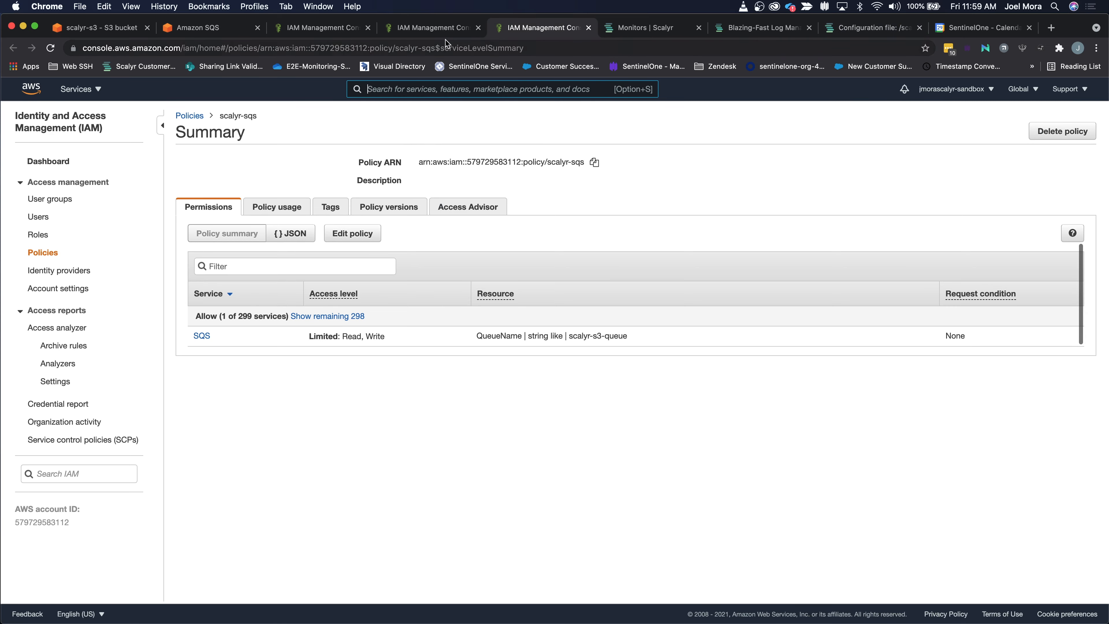
click(437, 28)
click(342, 31)
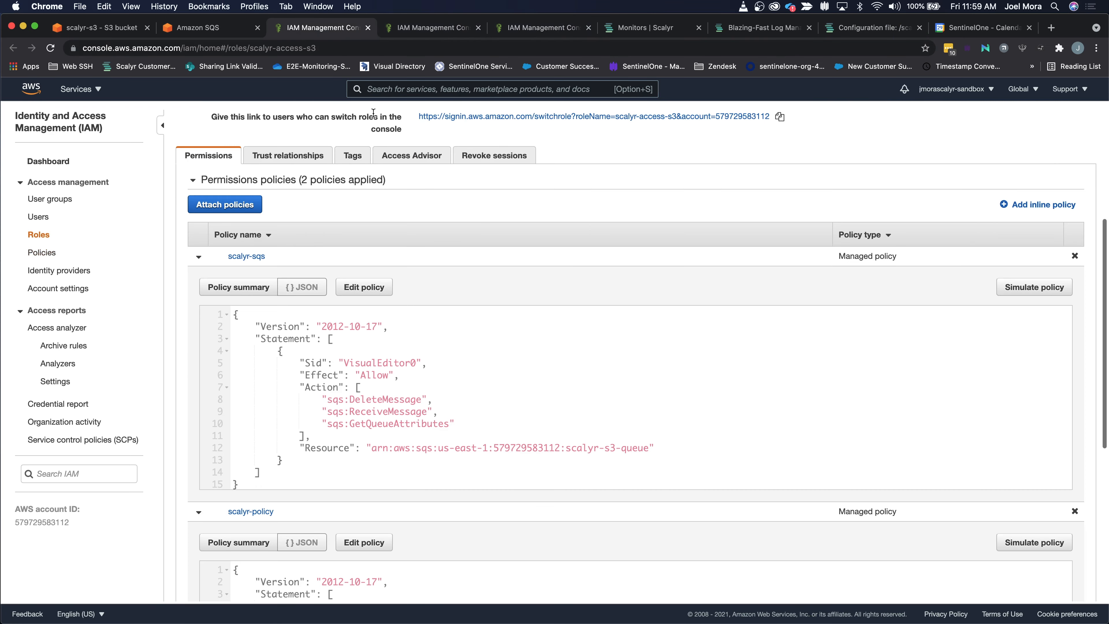
scroll(454, 231, up, 5)
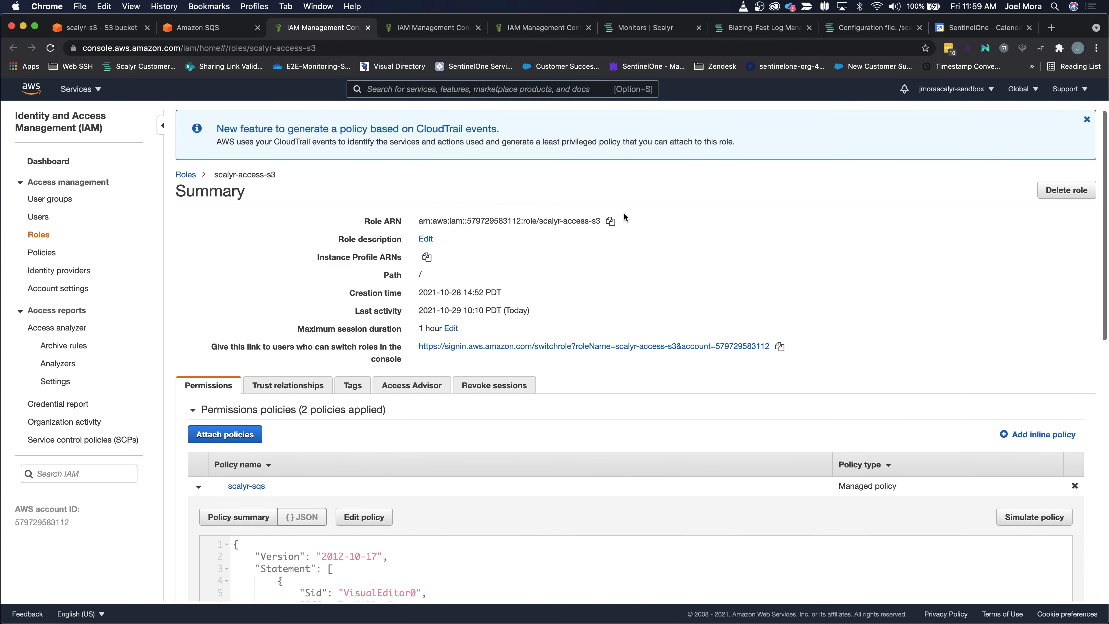
click(611, 221)
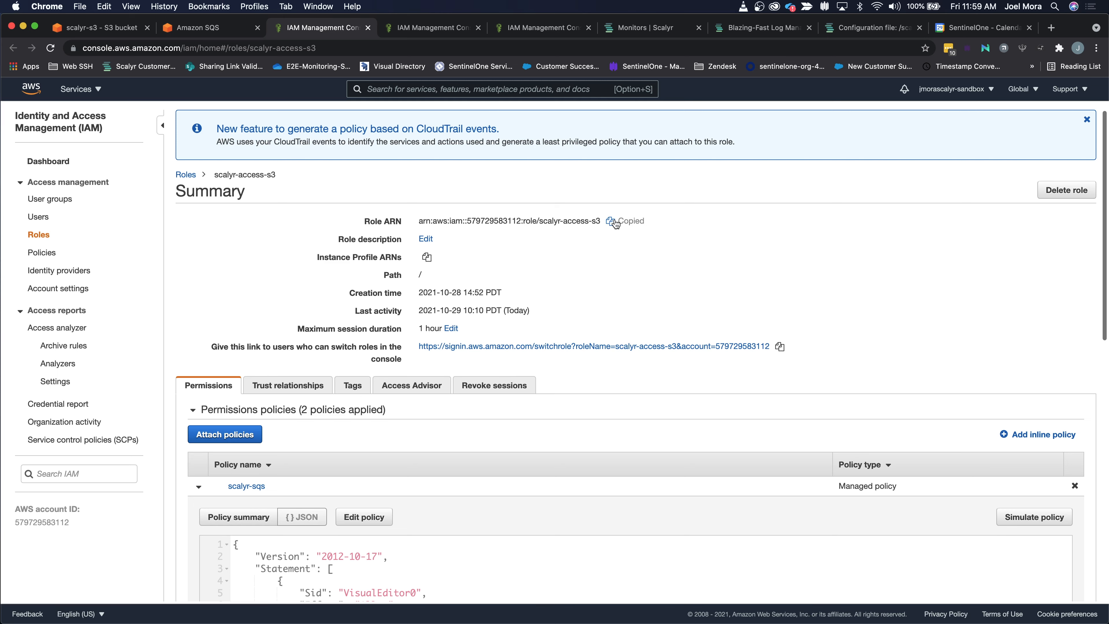
click(840, 28)
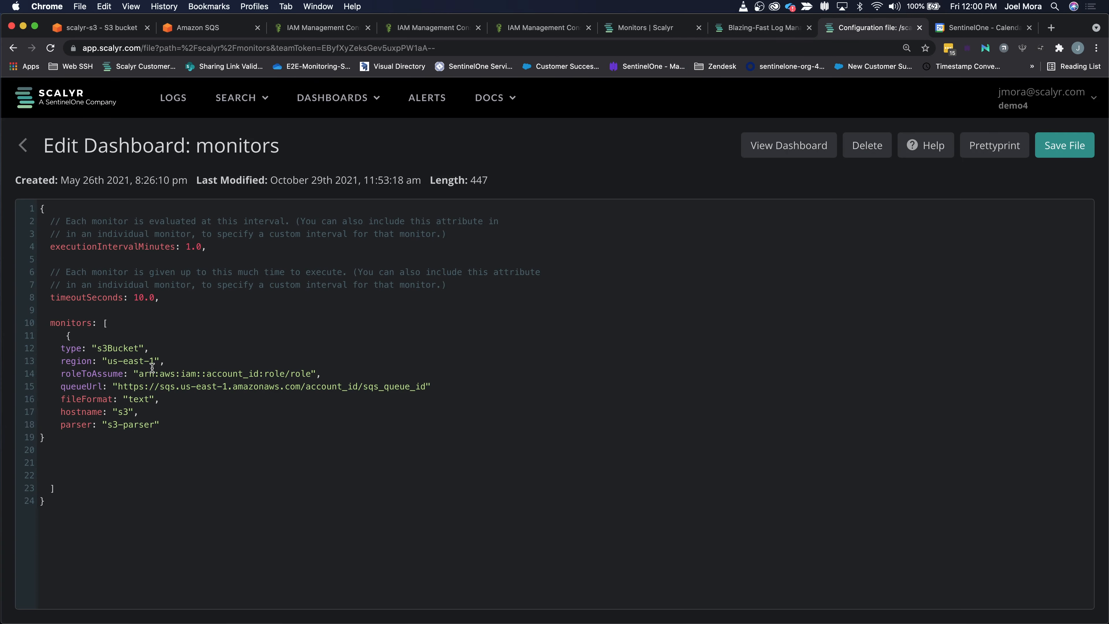
drag(139, 374, 310, 371)
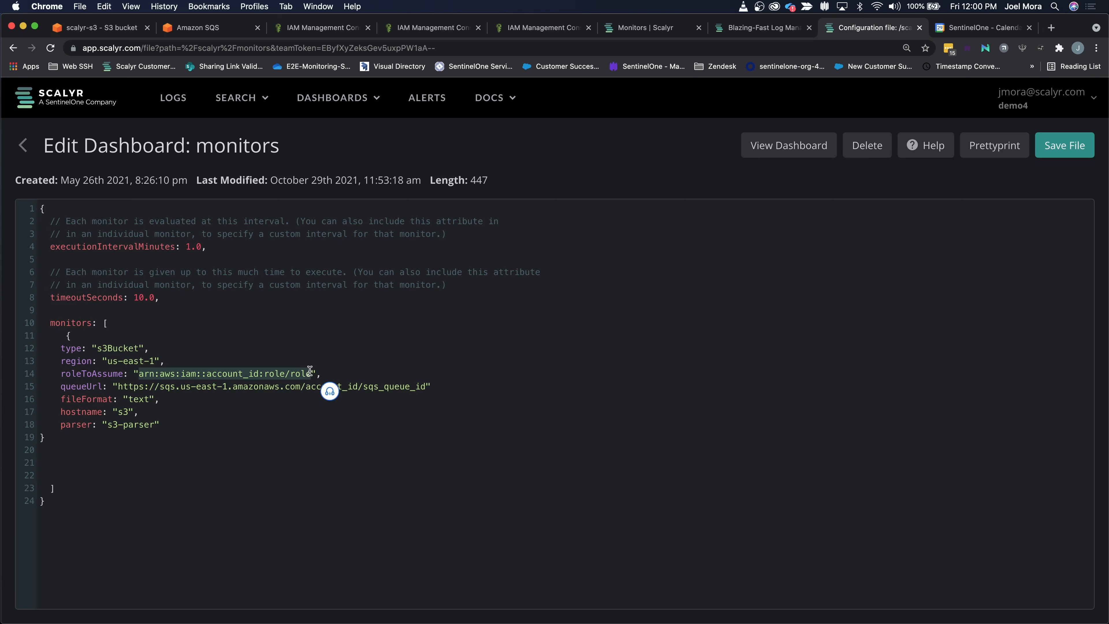
key(super+v)
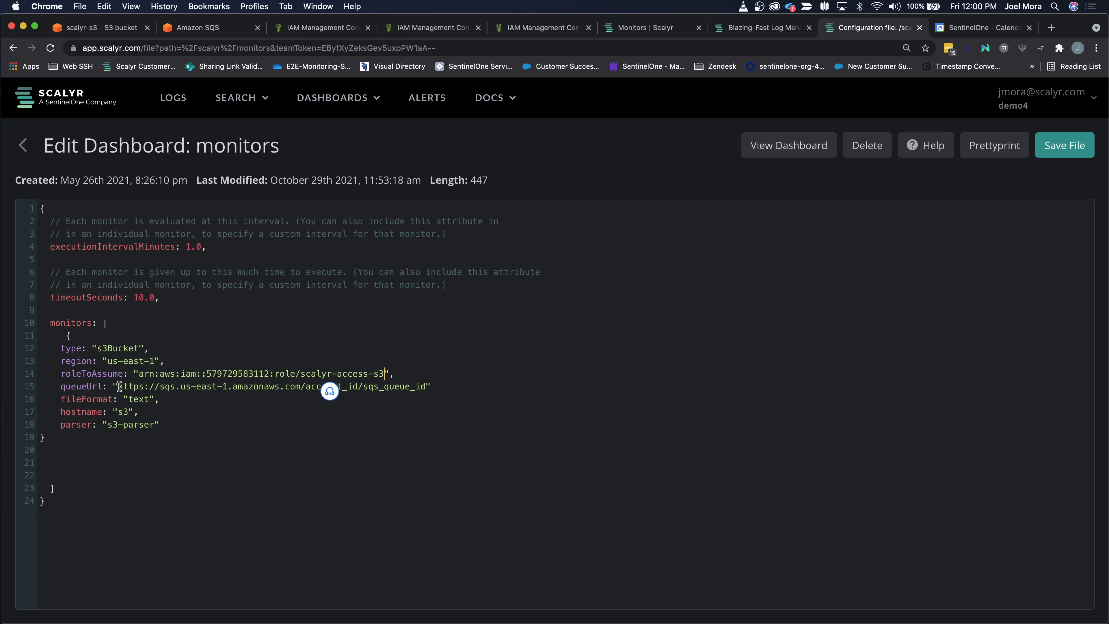
Step: Replace the queueUrl placeholder with the URL copied from scalyr-s3-queue in Amazon SQS
drag(117, 386, 424, 386)
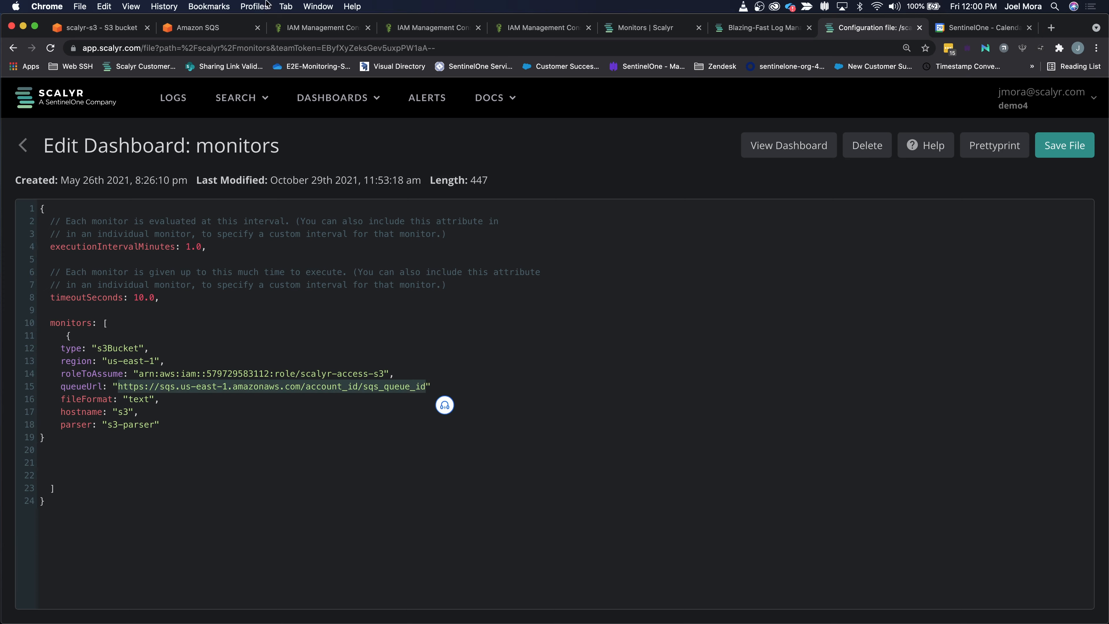
click(206, 28)
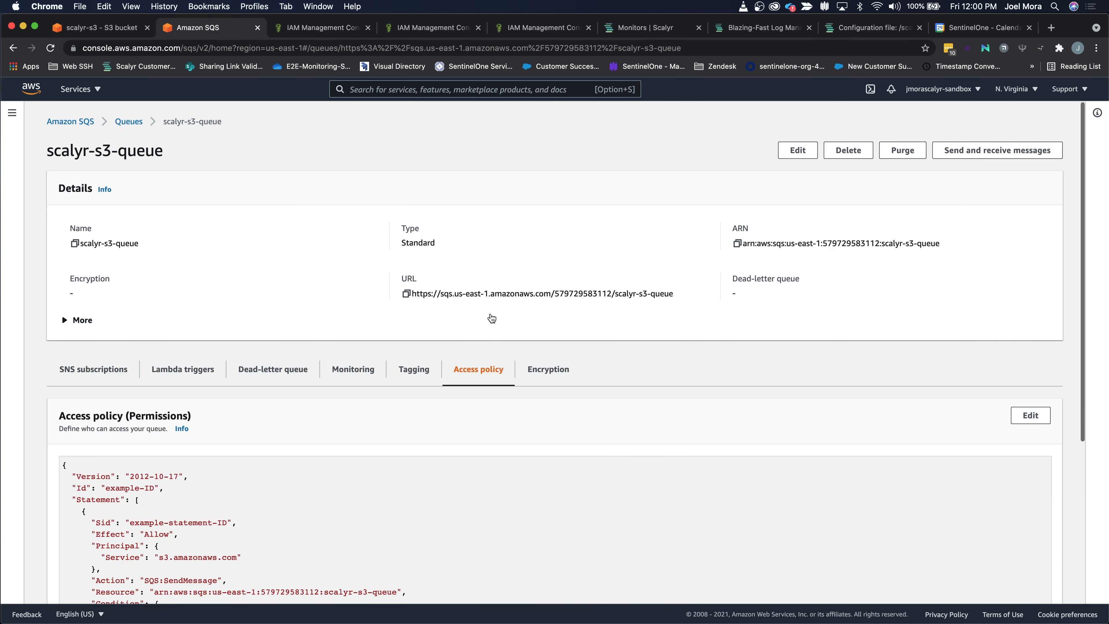
click(406, 294)
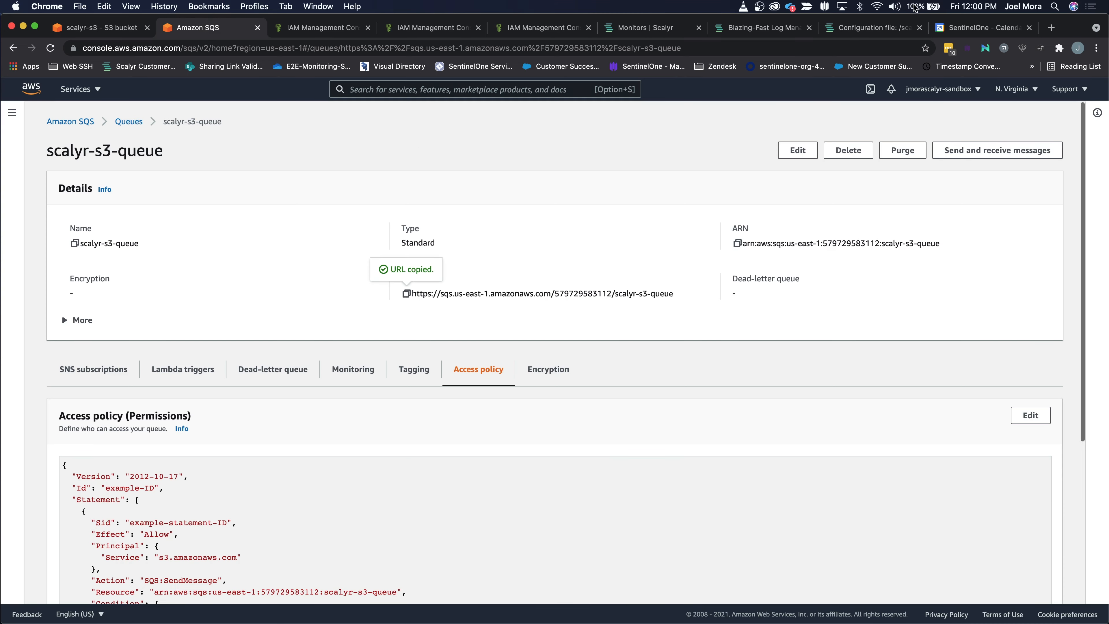
click(867, 28)
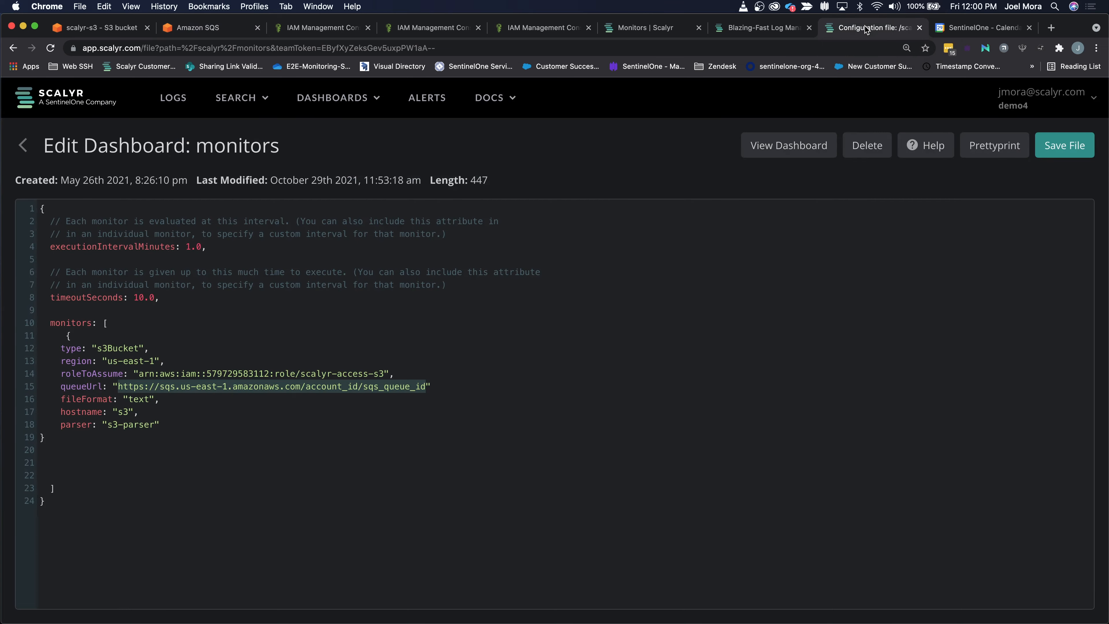
key(super+v)
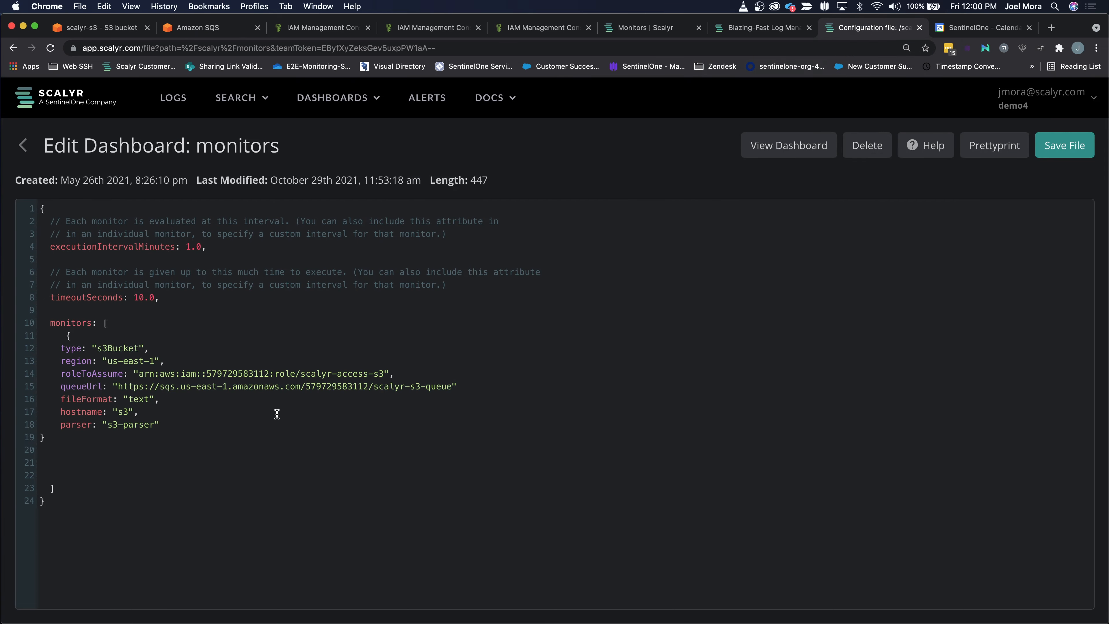
Step: Set the monitor's fileFormat to "csv_raw" and its parser to "json"
double_click(138, 400)
text(csv_raw)
drag(155, 424, 106, 428)
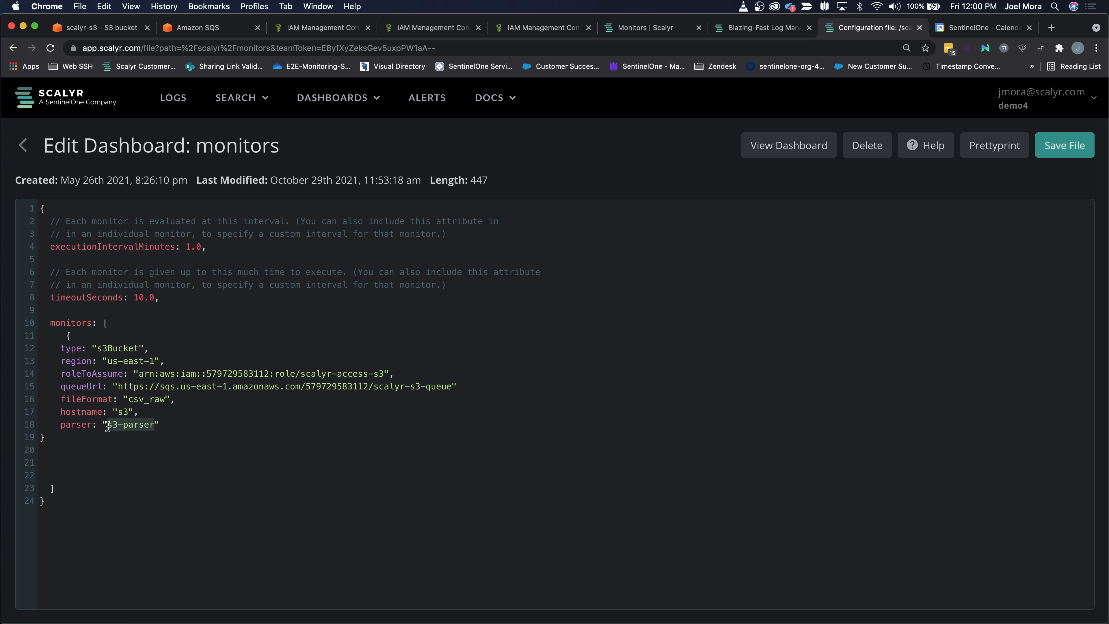
text(json)
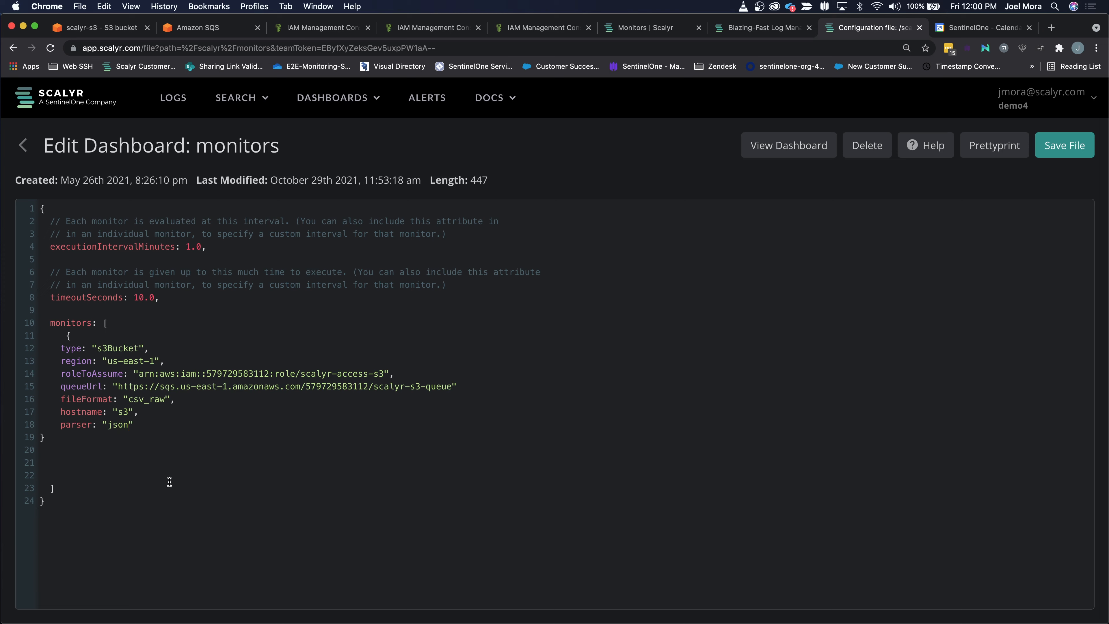
Step: Set the monitor's hostname to "s3-demo" and save the monitors configuration file
click(122, 409)
text(-demo)
key(super+s)
click(1042, 154)
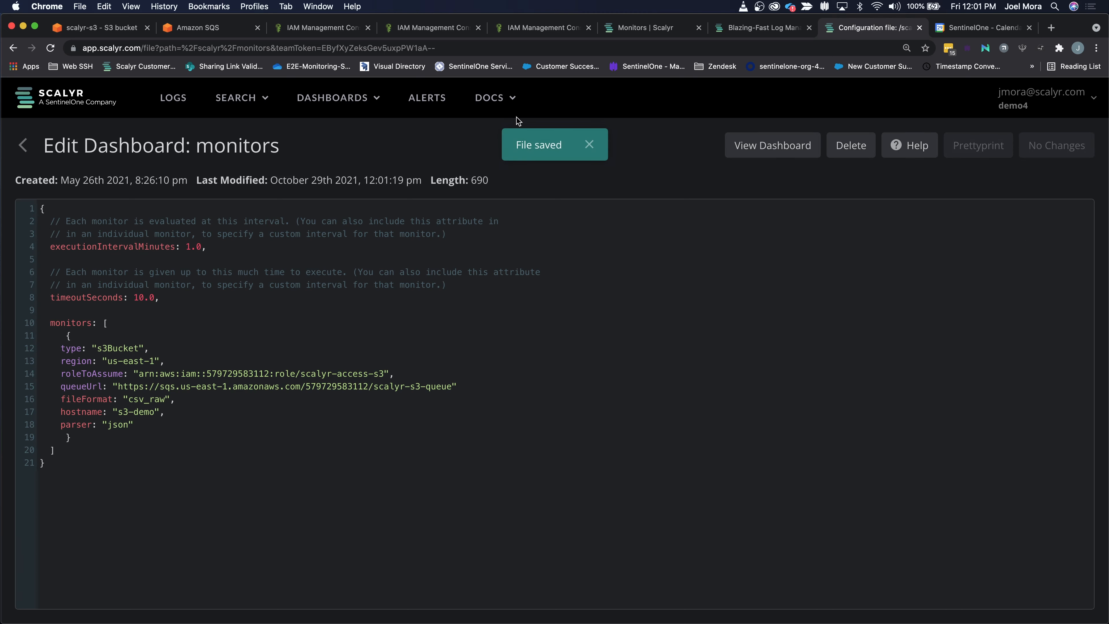
Step: Upload records-for-2016.csv to the scalyr-s3 bucket in Amazon S3 and return to the bucket's object list
click(99, 30)
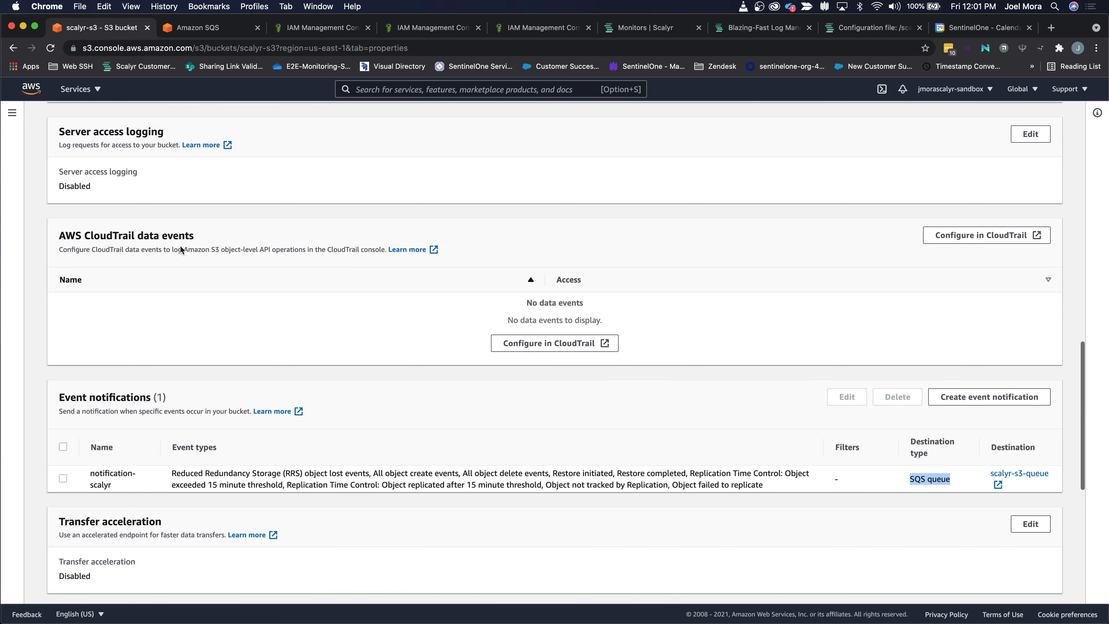
scroll(279, 338, up, 15)
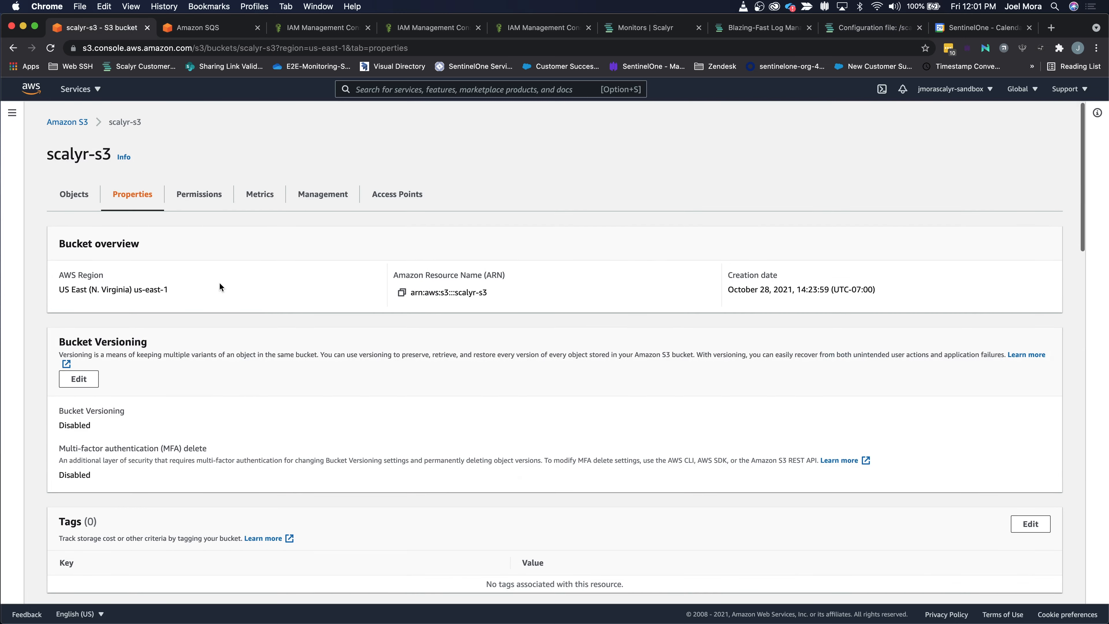
click(84, 199)
click(638, 281)
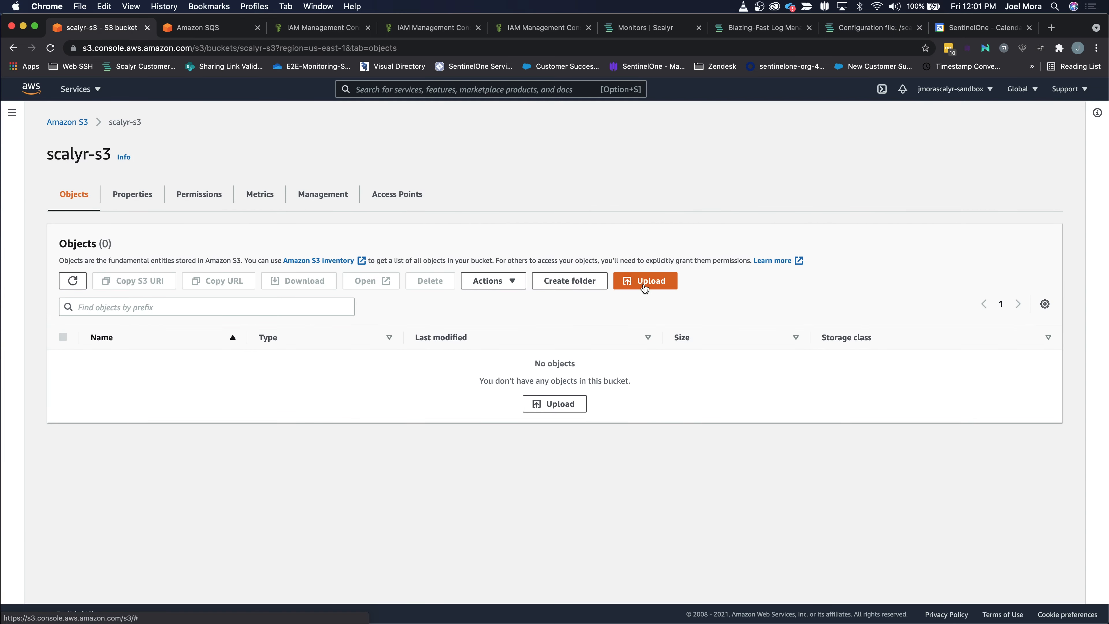
click(399, 265)
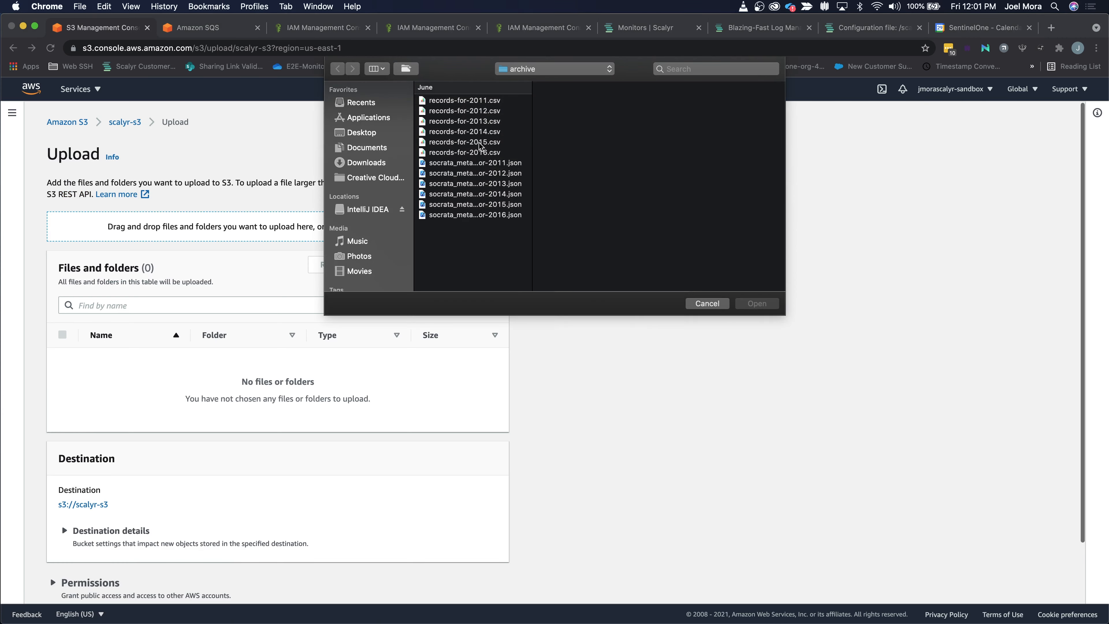
click(481, 153)
click(483, 142)
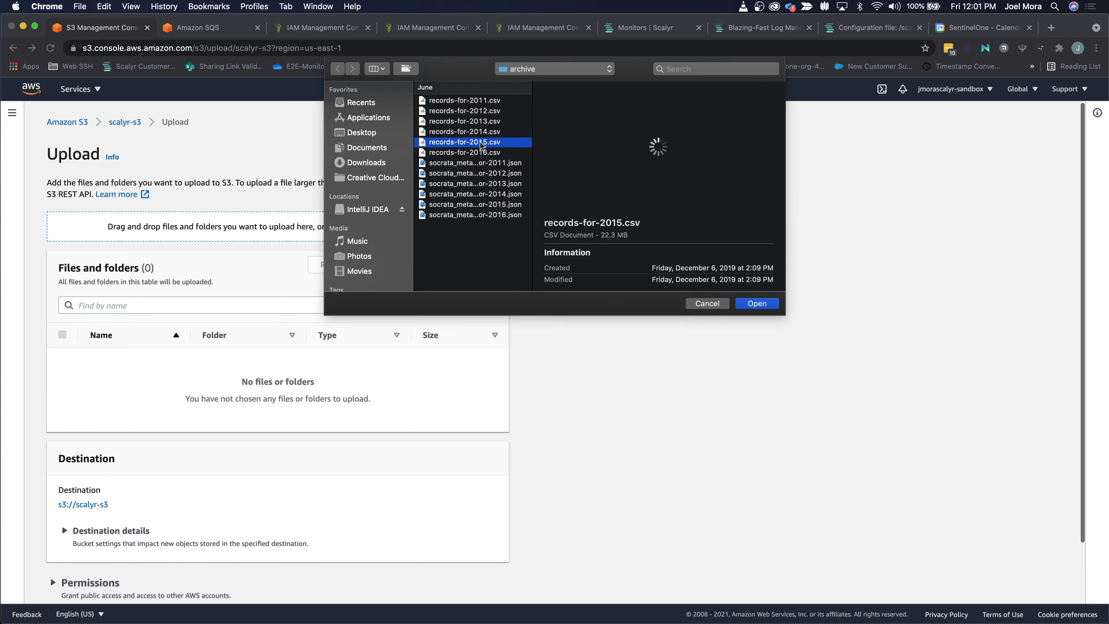
click(485, 152)
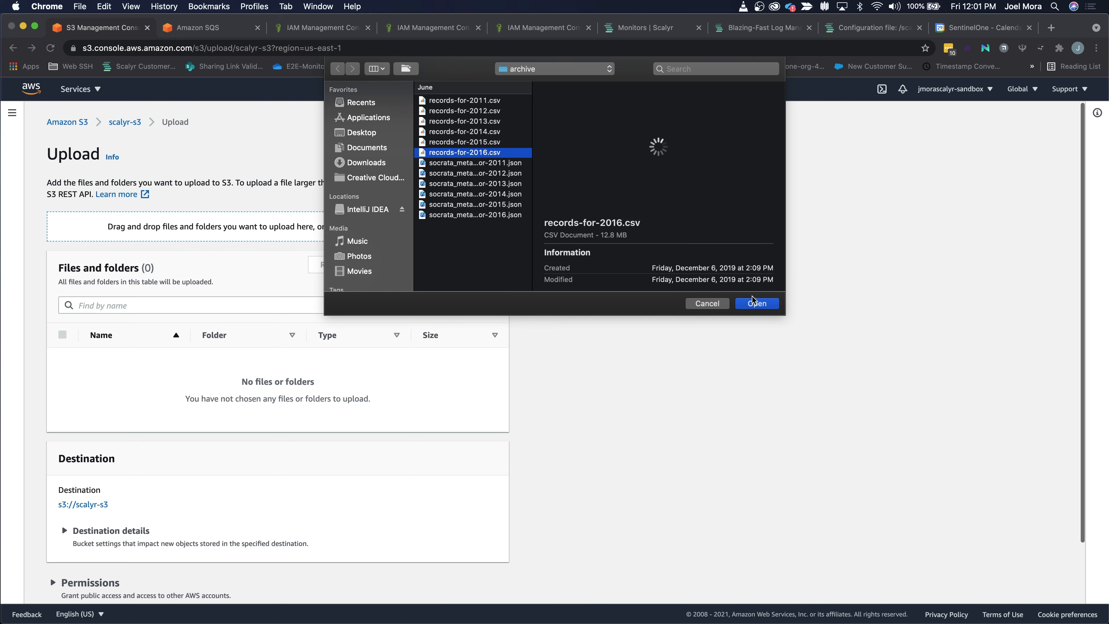
click(753, 305)
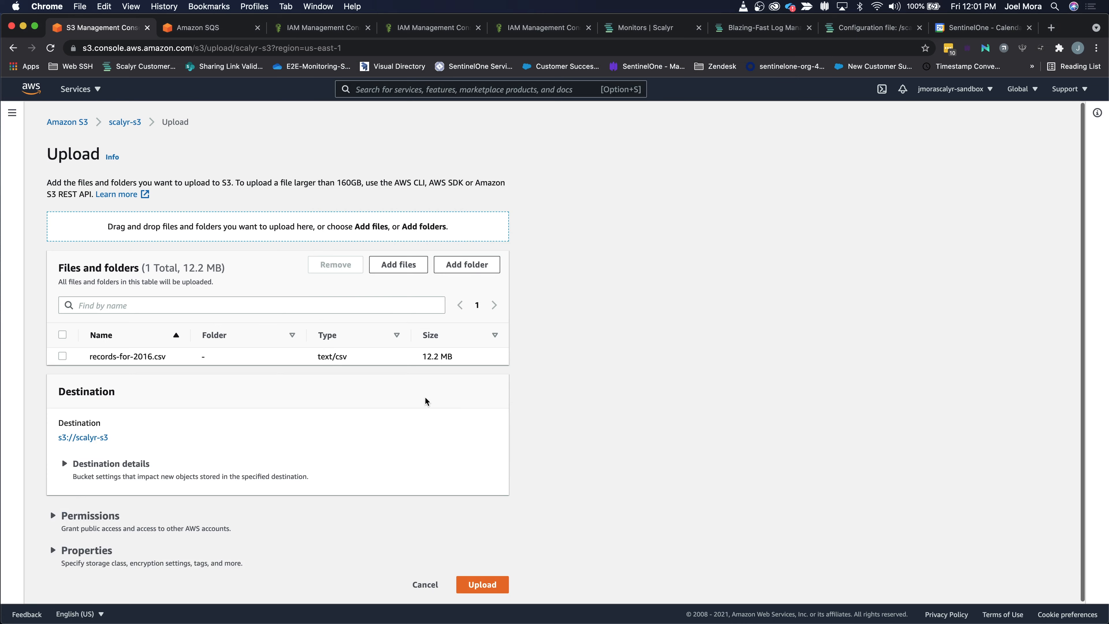
click(503, 588)
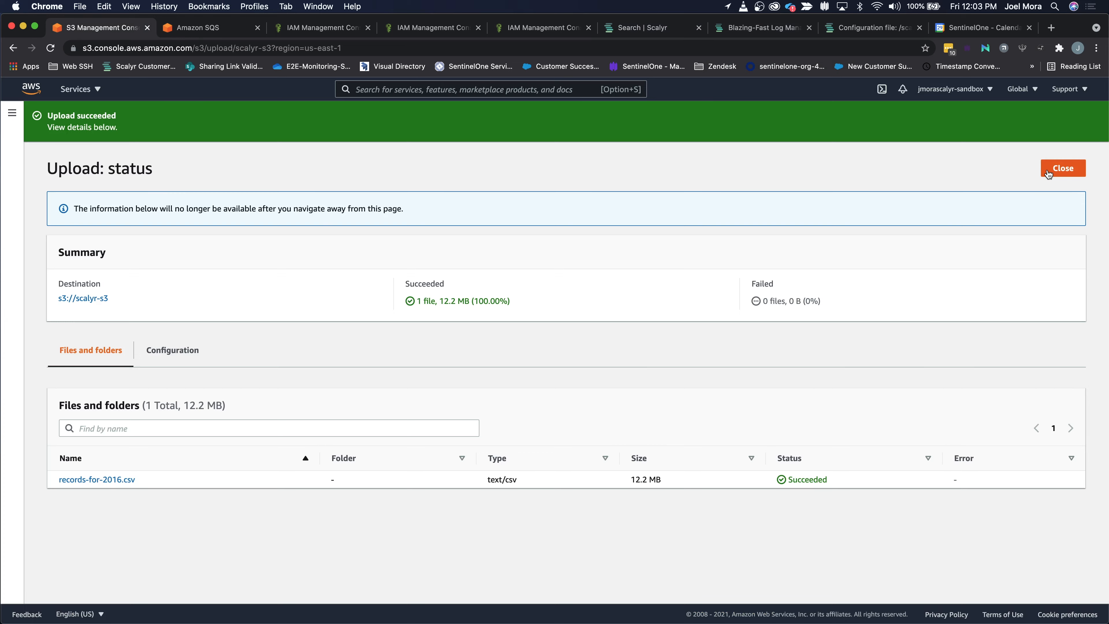
click(1064, 169)
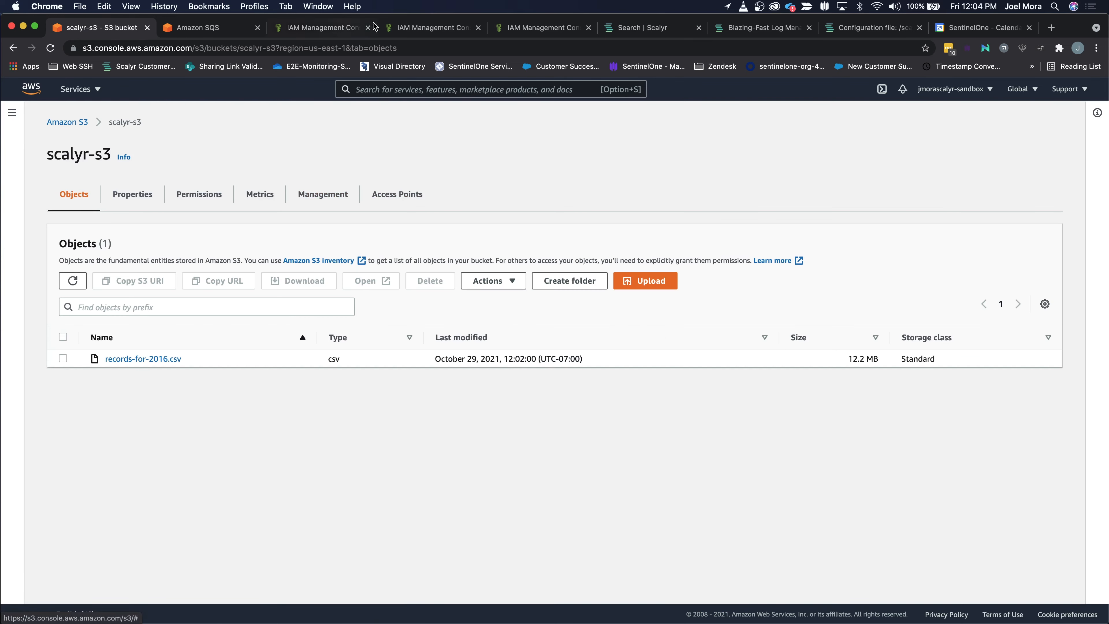
Step: Switch to the Scalyr log search and filter the events by the source "s3-demo"
click(643, 31)
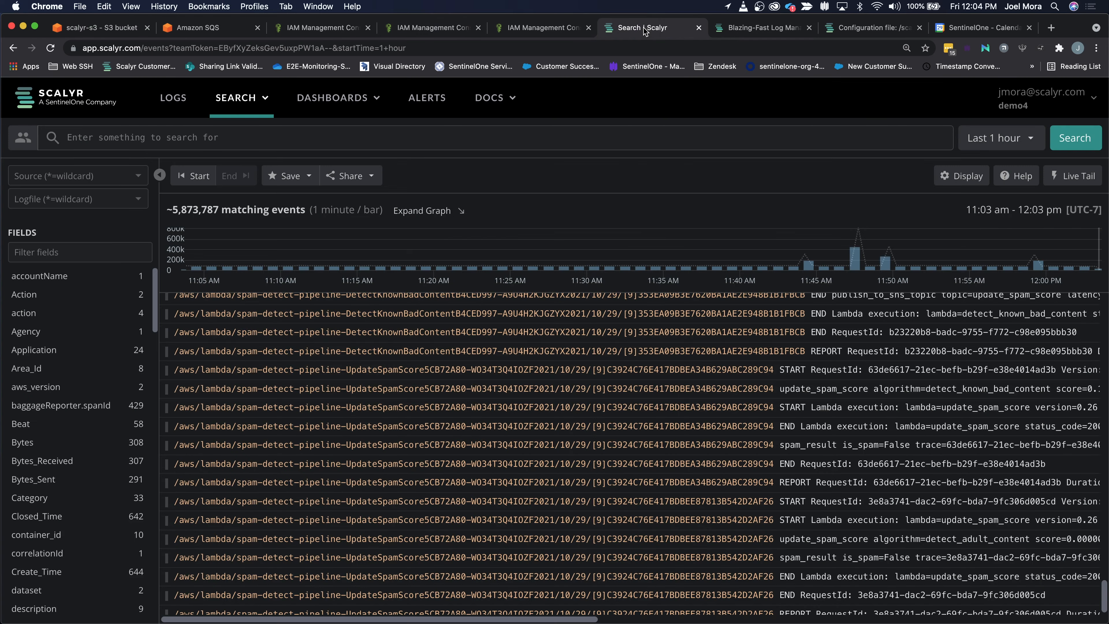
click(72, 176)
text(s)
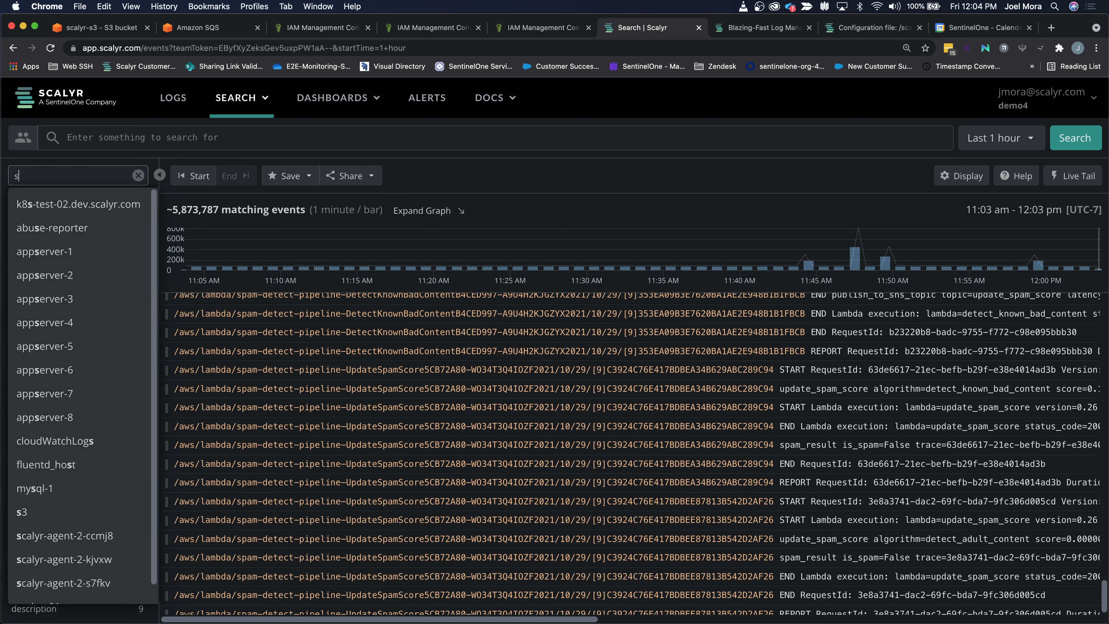
text(3)
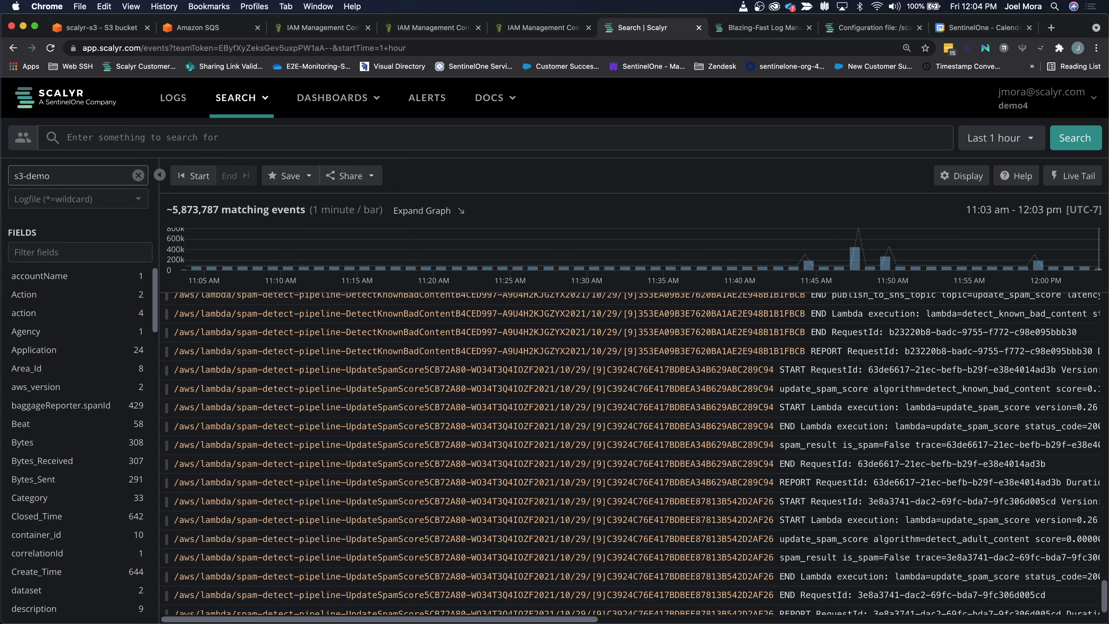
text(-demo)
key(Return)
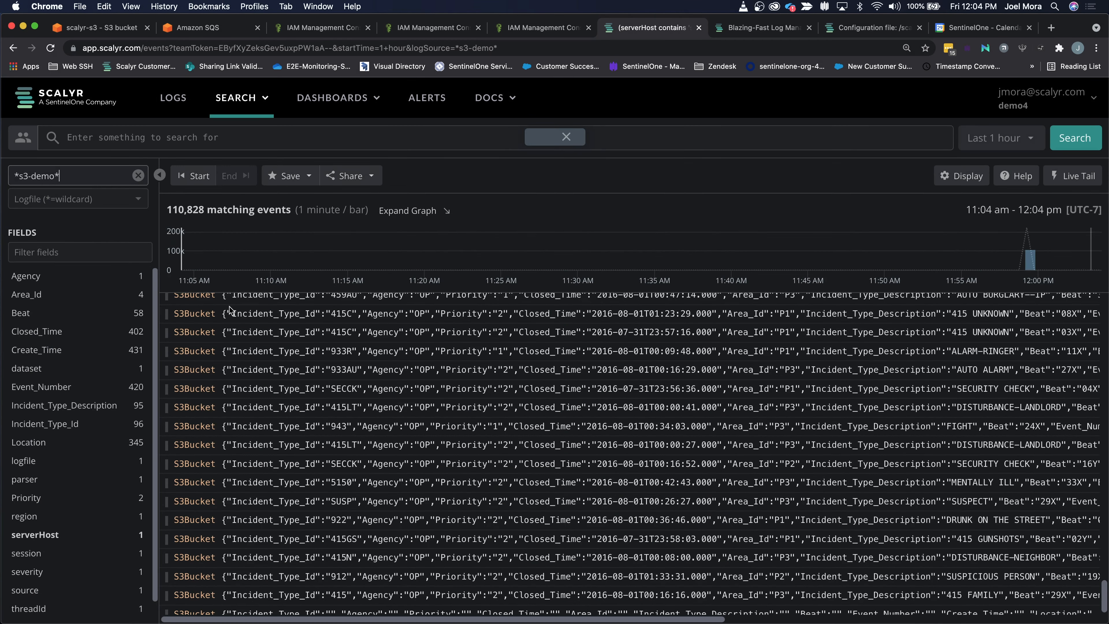
Step: Inspect one S3Bucket log line, examining its JSON content and parsed fields, and close the details
click(252, 335)
drag(632, 184, 671, 335)
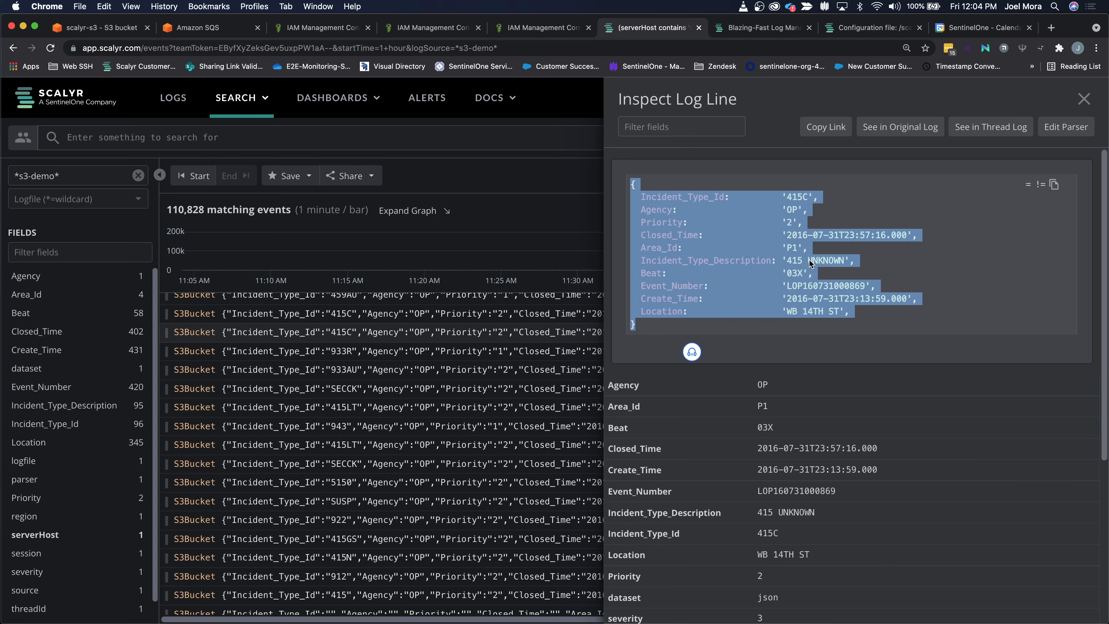
scroll(827, 277, down, 3)
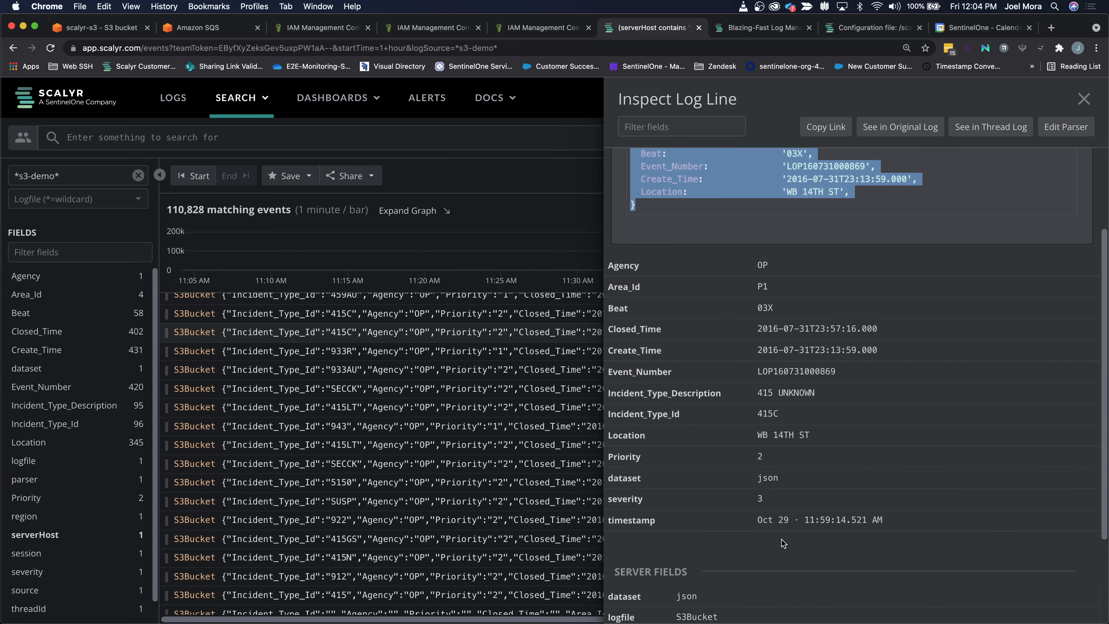
scroll(840, 349, up, 3)
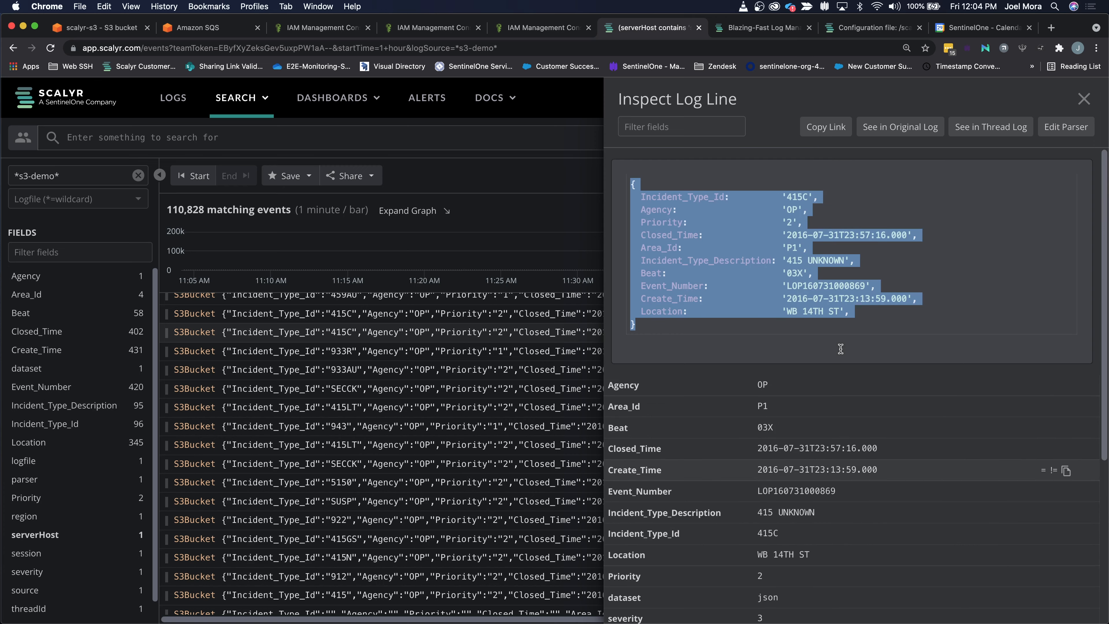
click(822, 373)
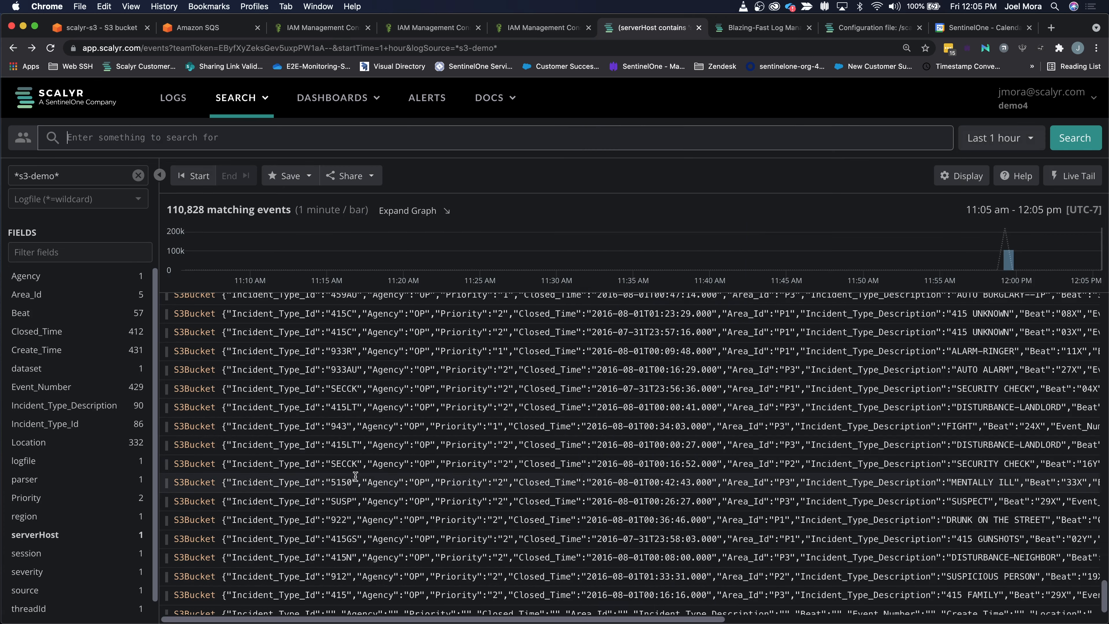
Step: Clear the source filter and search the logs for tag contains "s3"
click(138, 175)
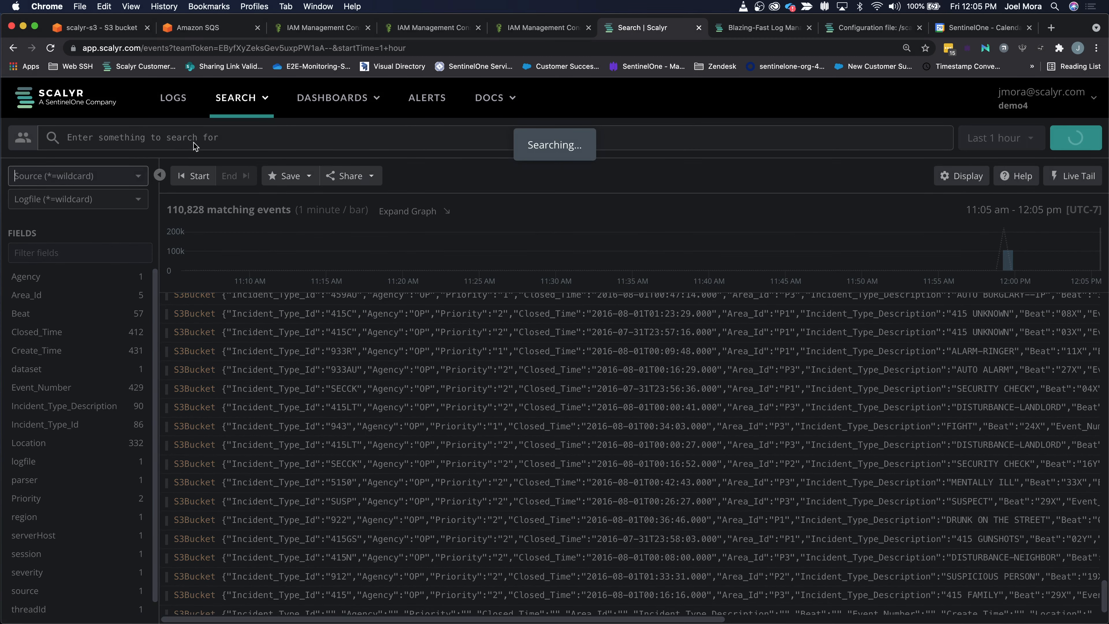
click(264, 141)
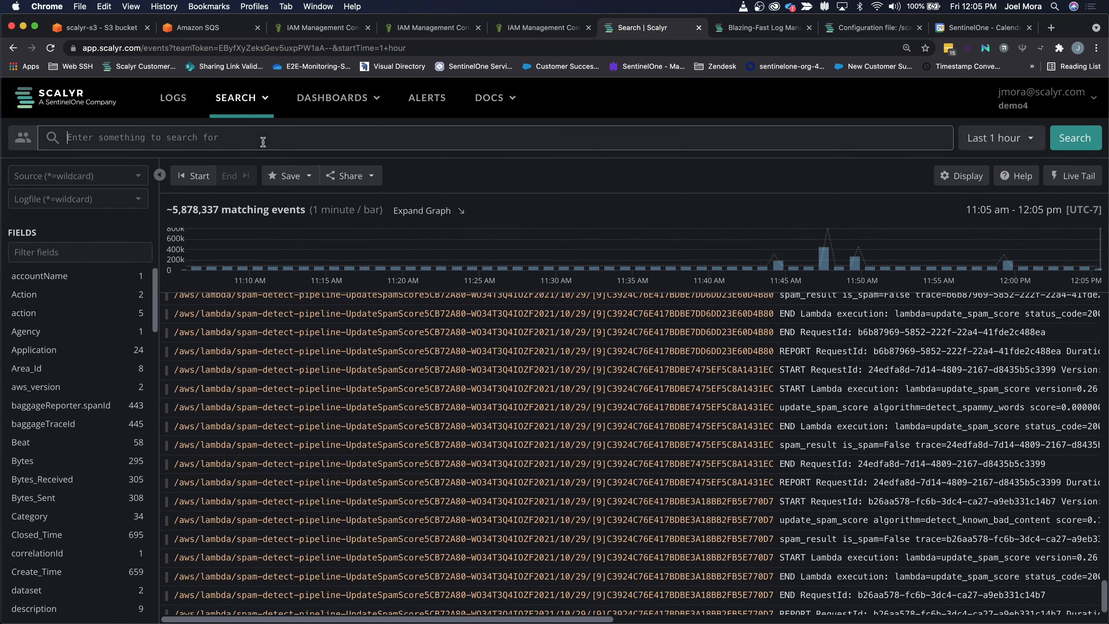
text(ta)
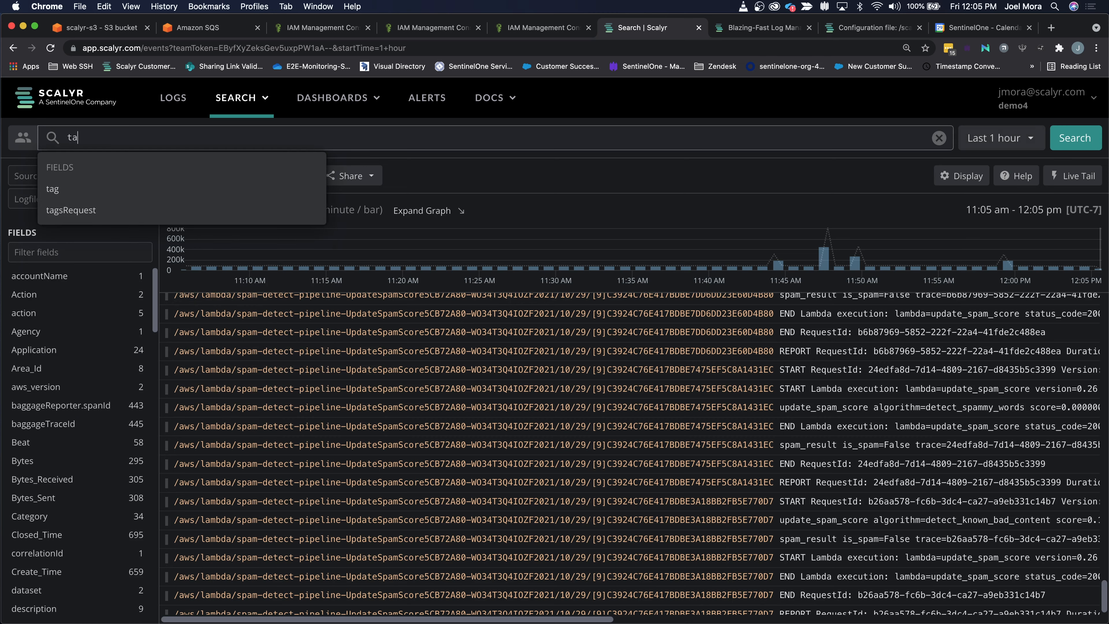
text(g contains "s3)
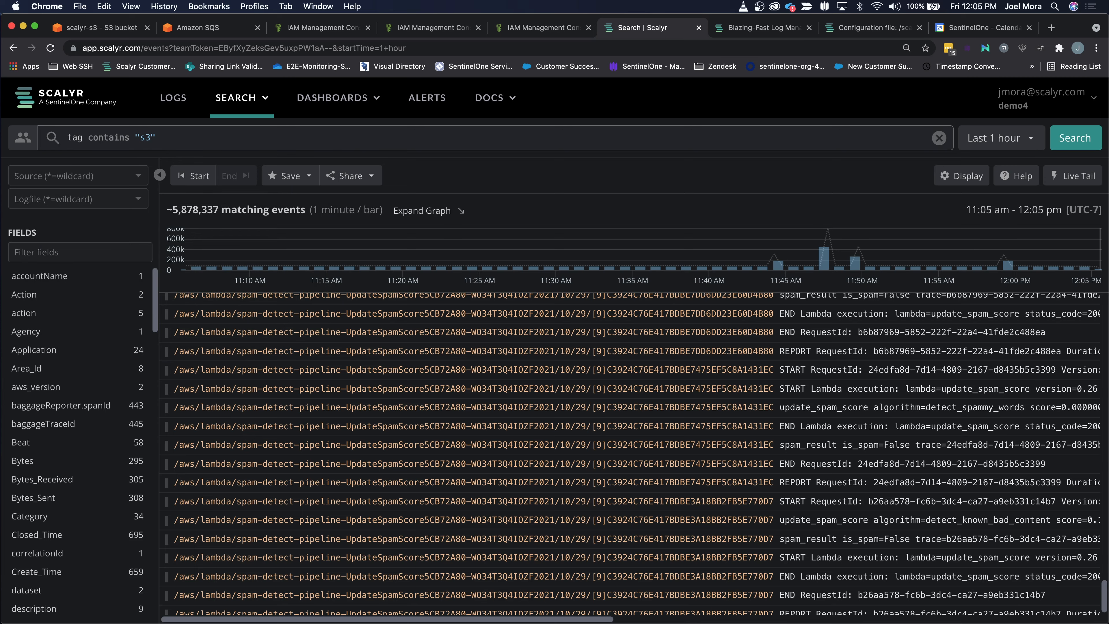
key(Return)
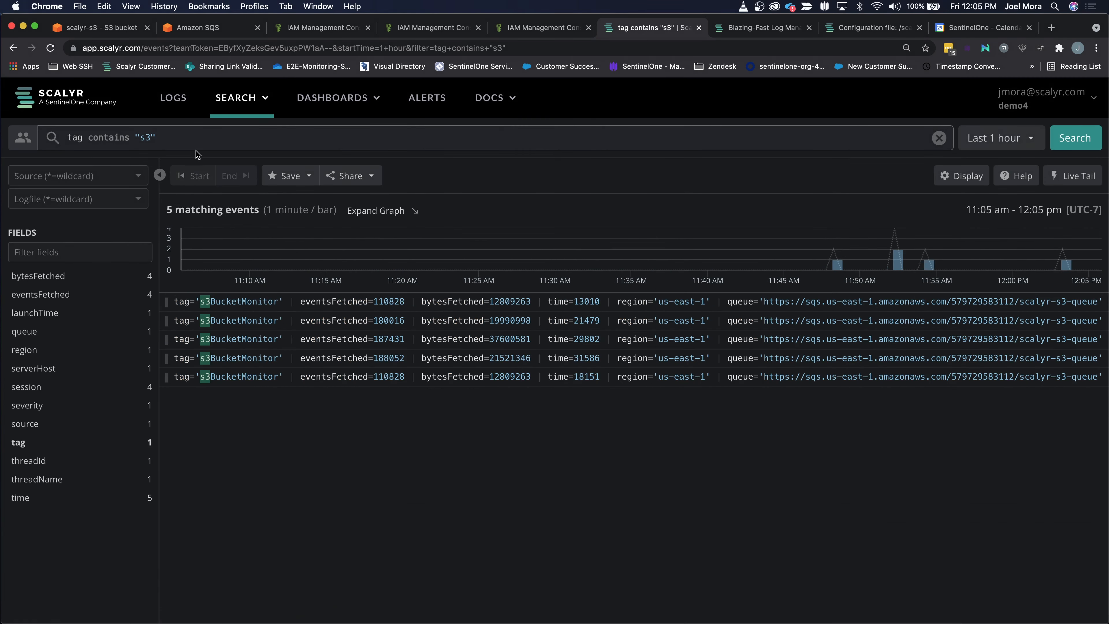
Step: Inspect the latest s3BucketMonitor event's fetched events, bytes and queue fields, and close the details
drag(154, 138, 140, 137)
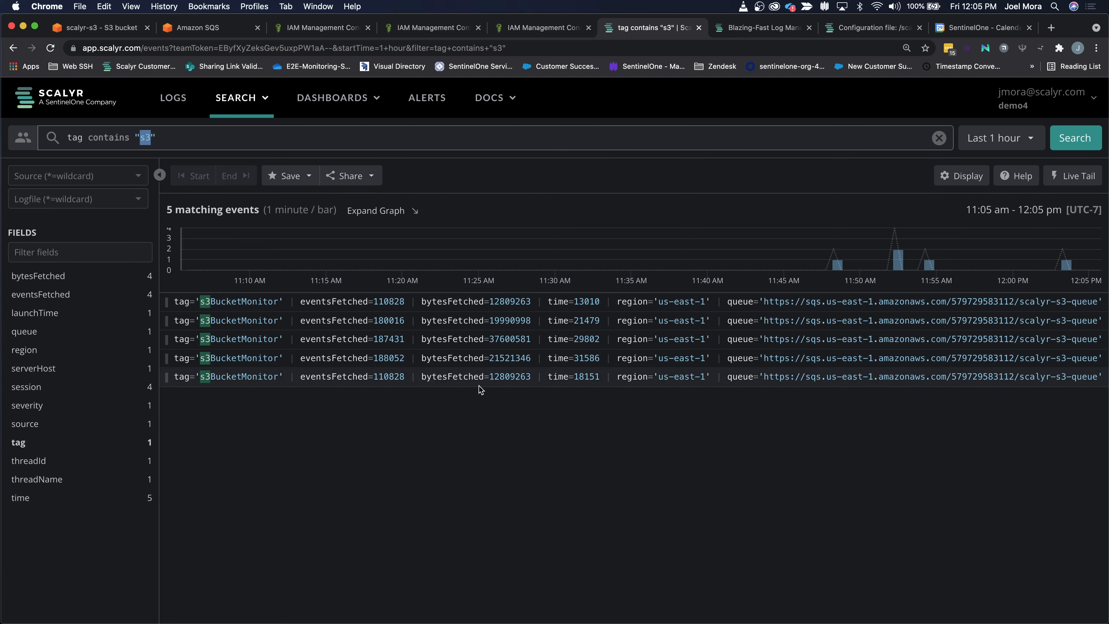
click(448, 378)
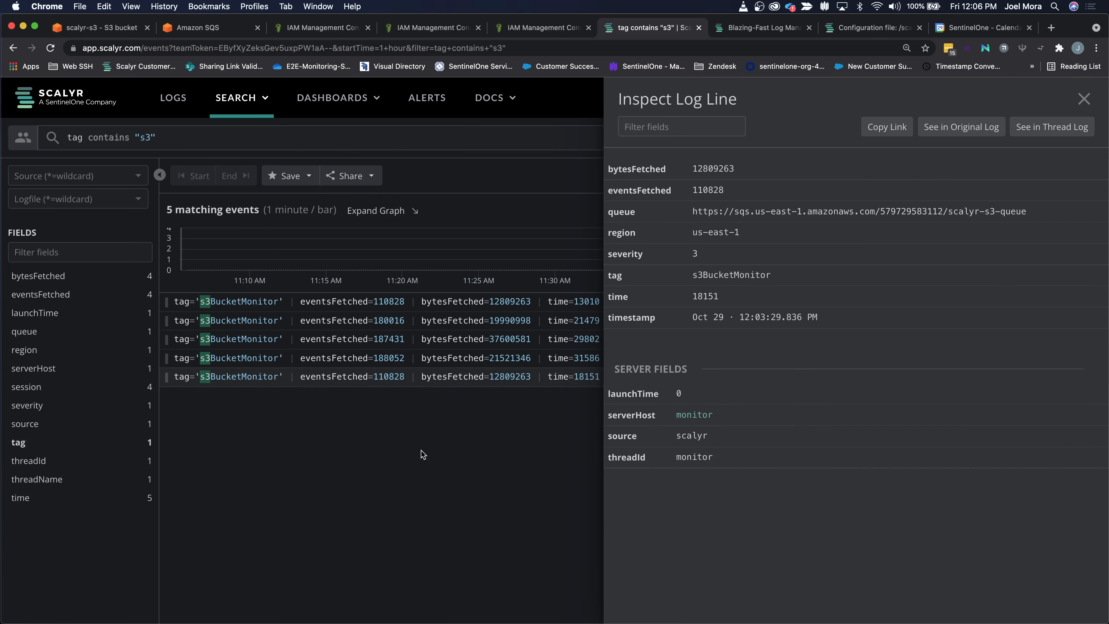
click(1084, 99)
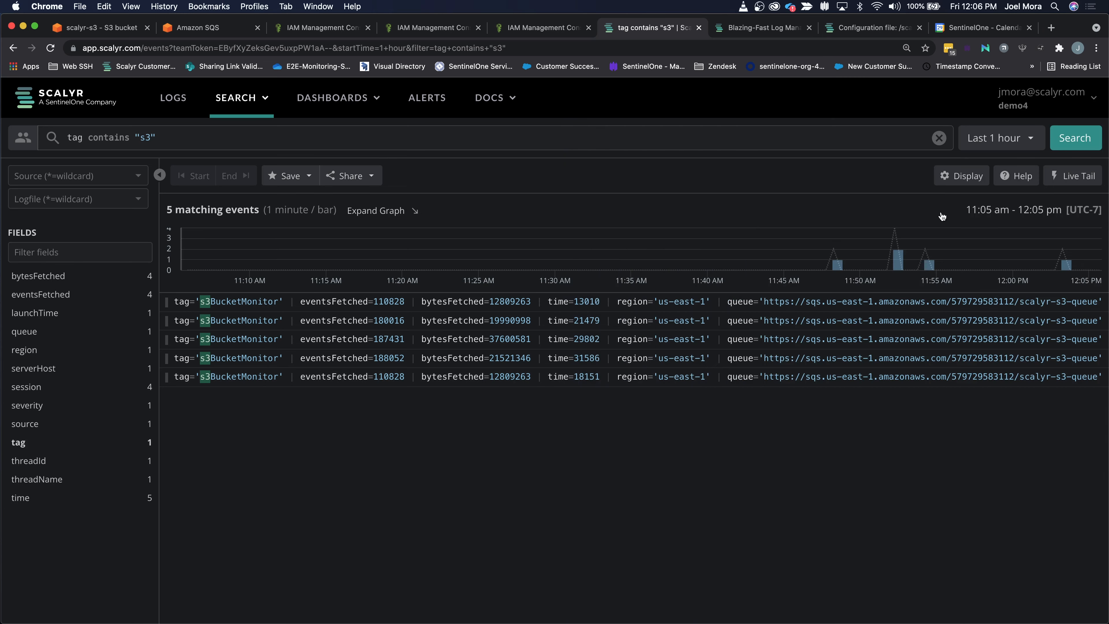